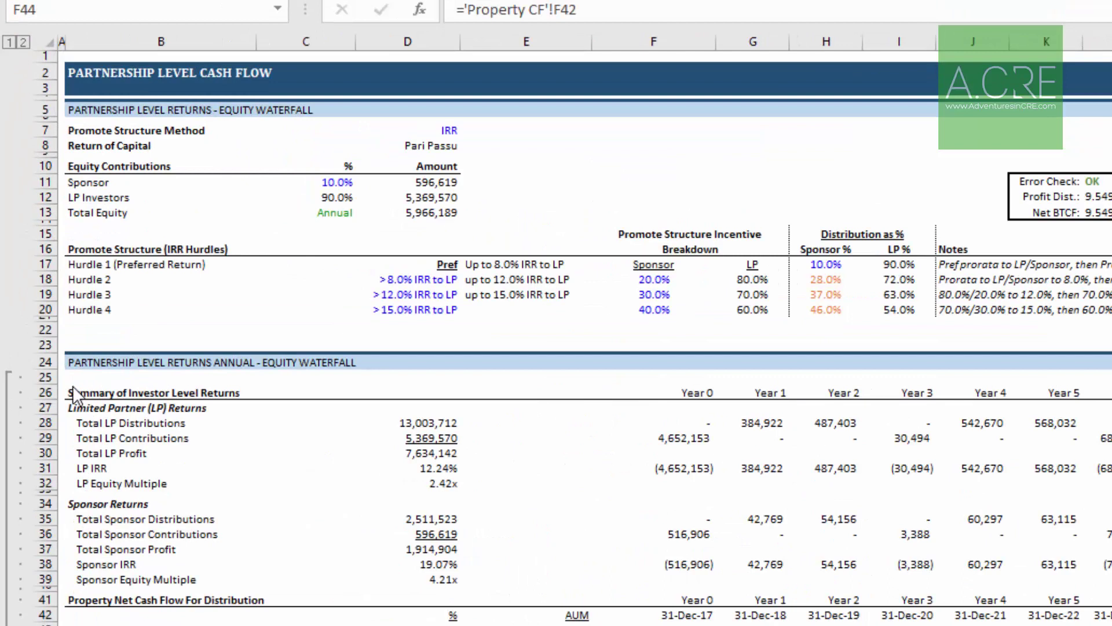
Inspect the promote structure method cell D7 and the Hurdle 2 sponsor share formula.
click(436, 131)
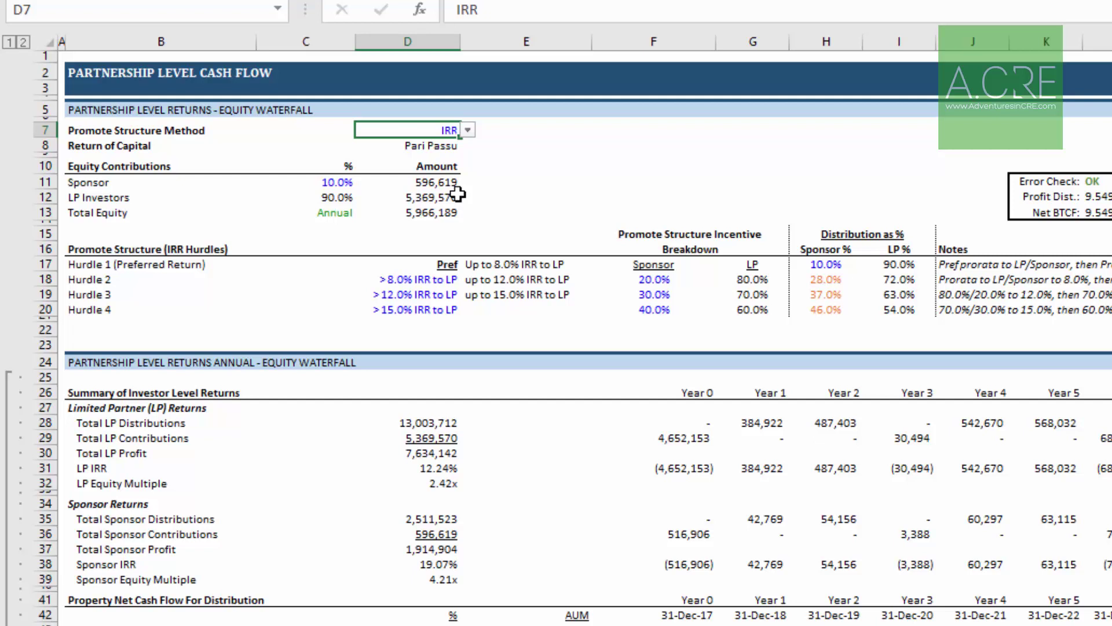
click(641, 281)
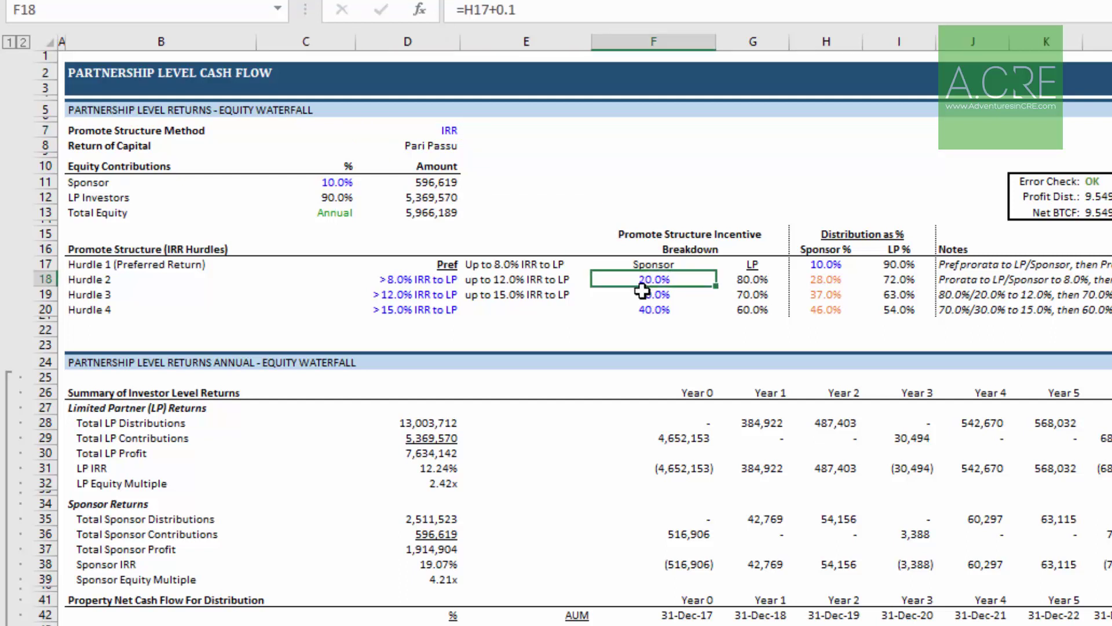
click(642, 290)
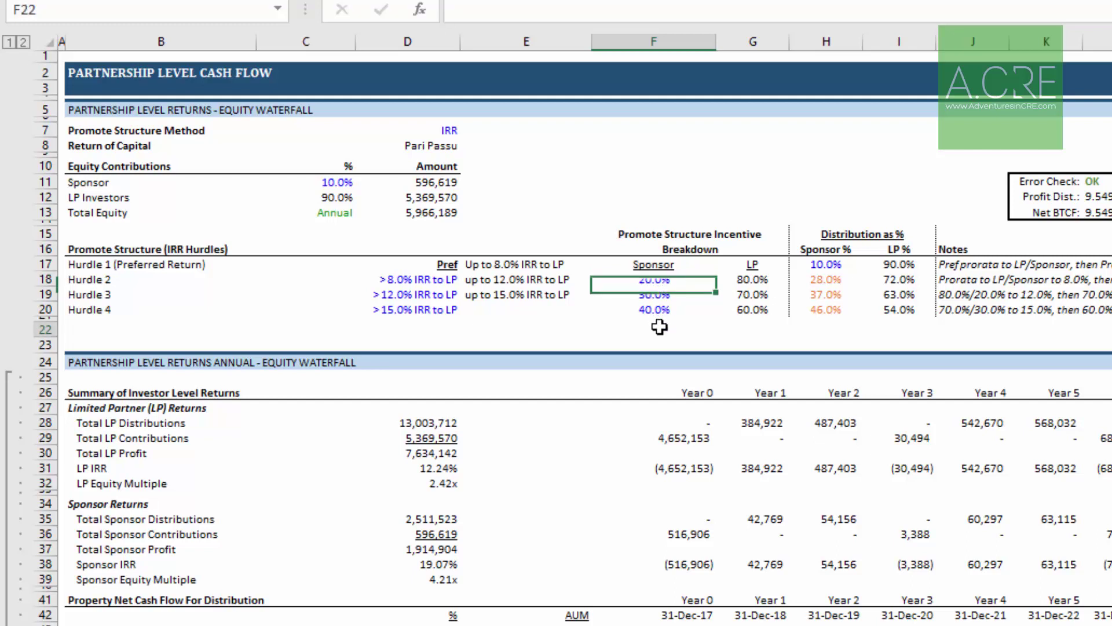
click(659, 327)
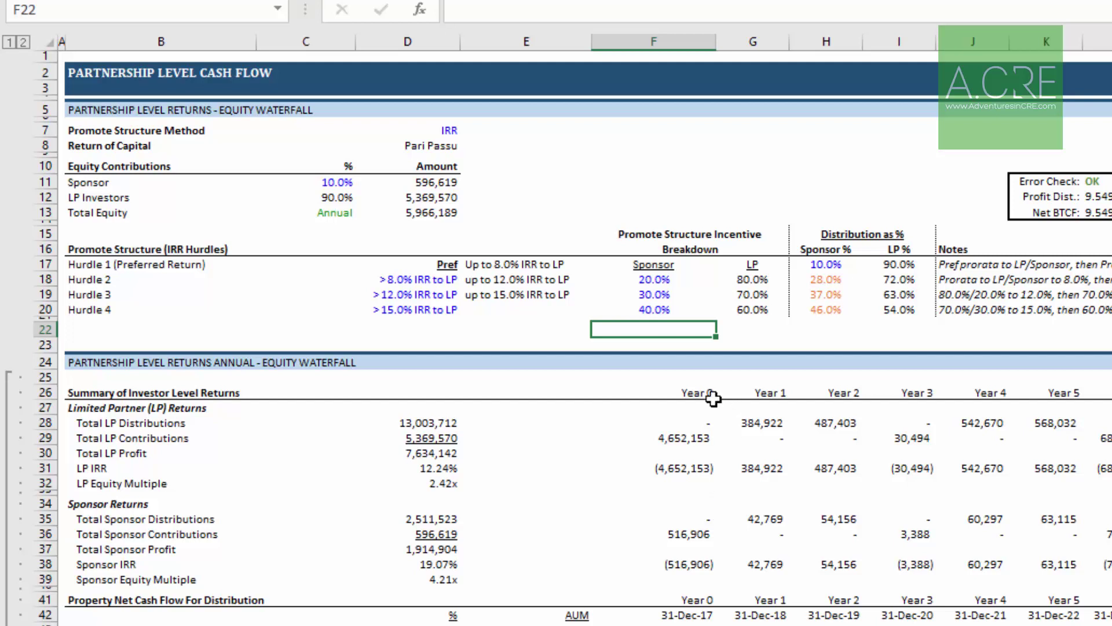
Switch the promote method in D7 to Equity Multiple, then back to IRR.
click(439, 130)
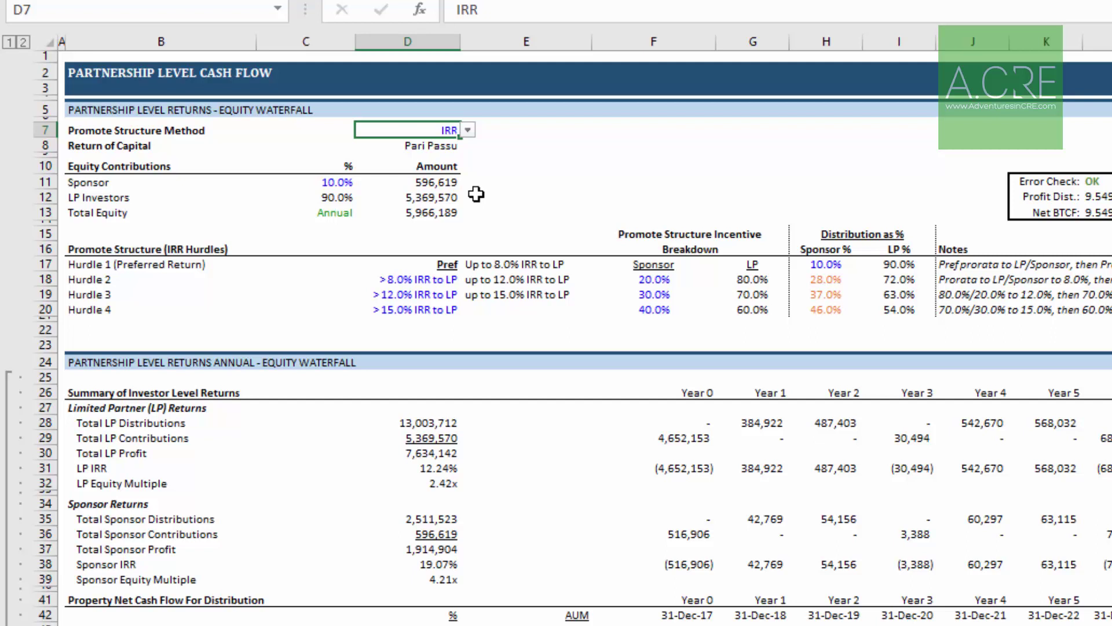
click(468, 129)
click(460, 153)
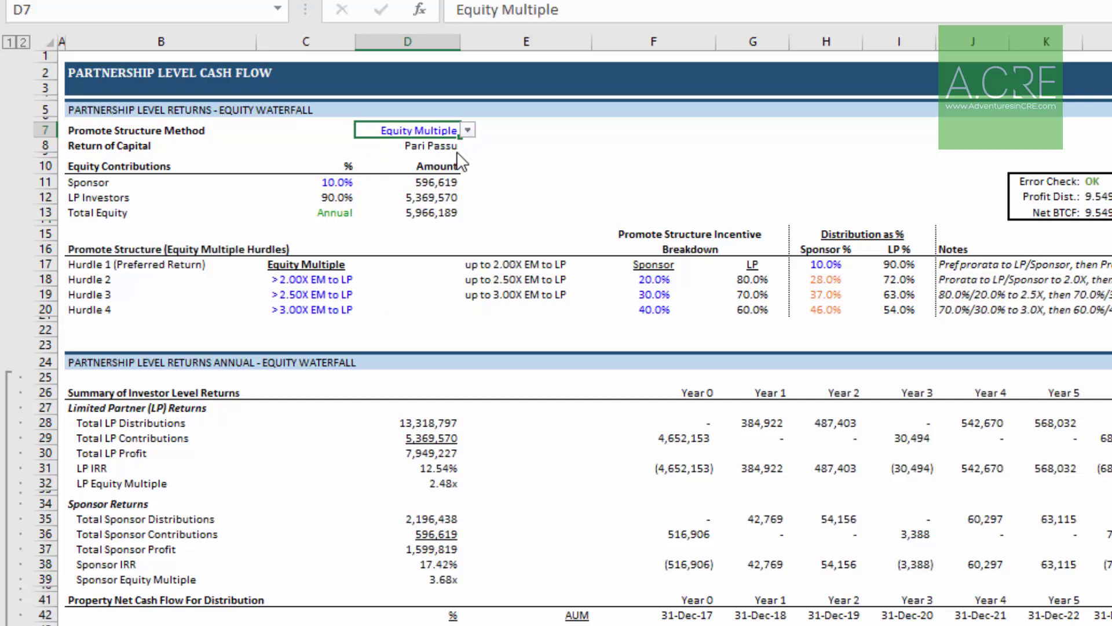
click(467, 130)
click(462, 143)
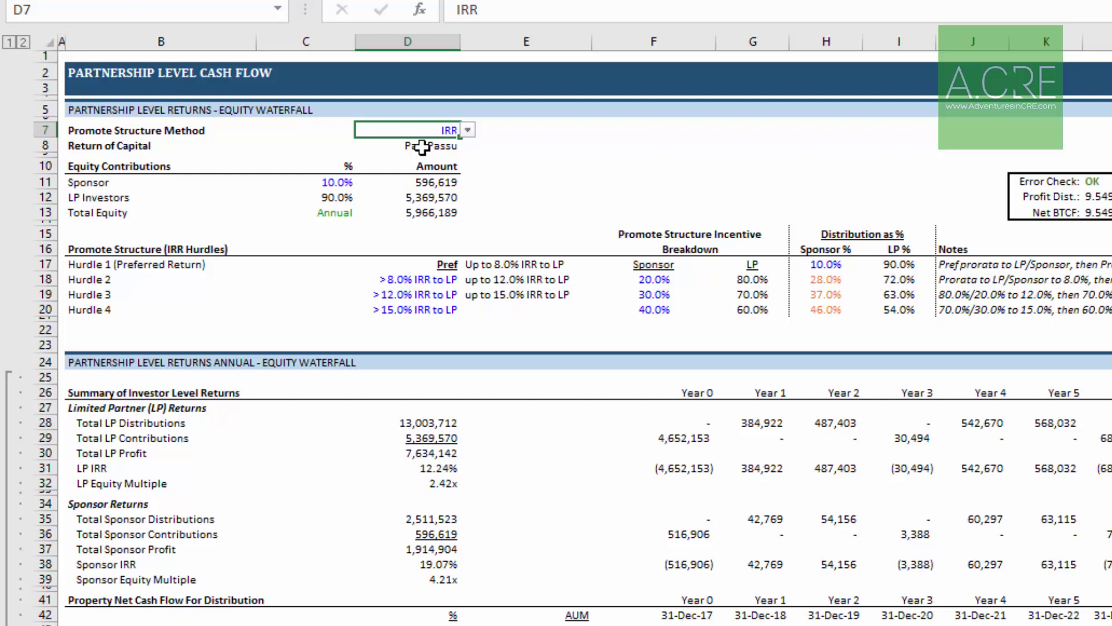
Review the Sponsor equity share, Hurdle 2 and 3 IRR thresholds, and Year 0–5 LP distributions.
click(346, 181)
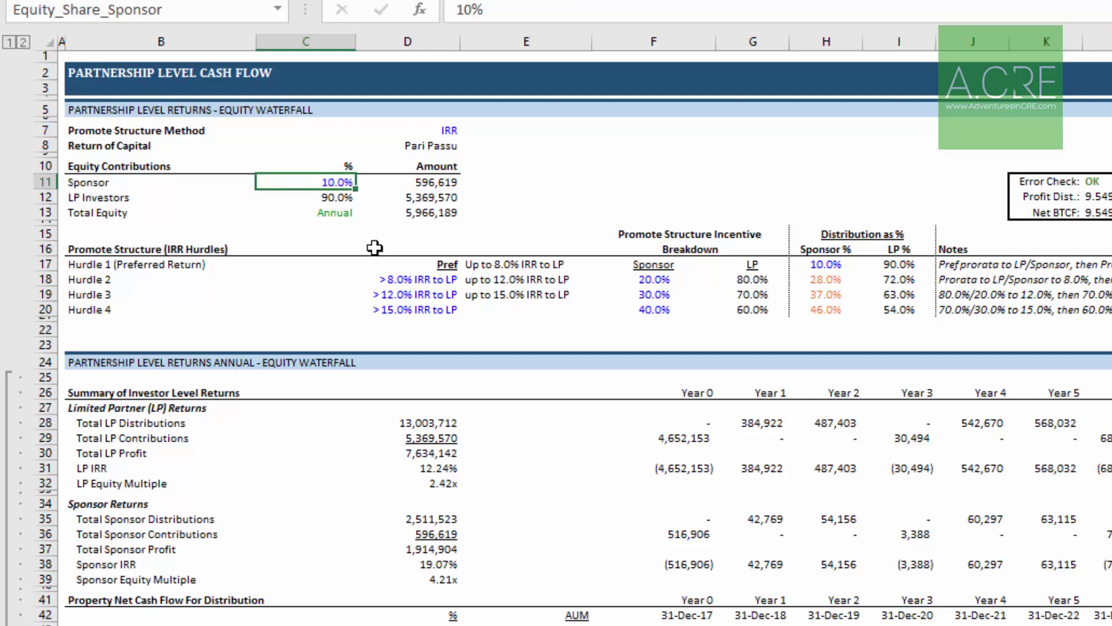
click(395, 280)
click(409, 295)
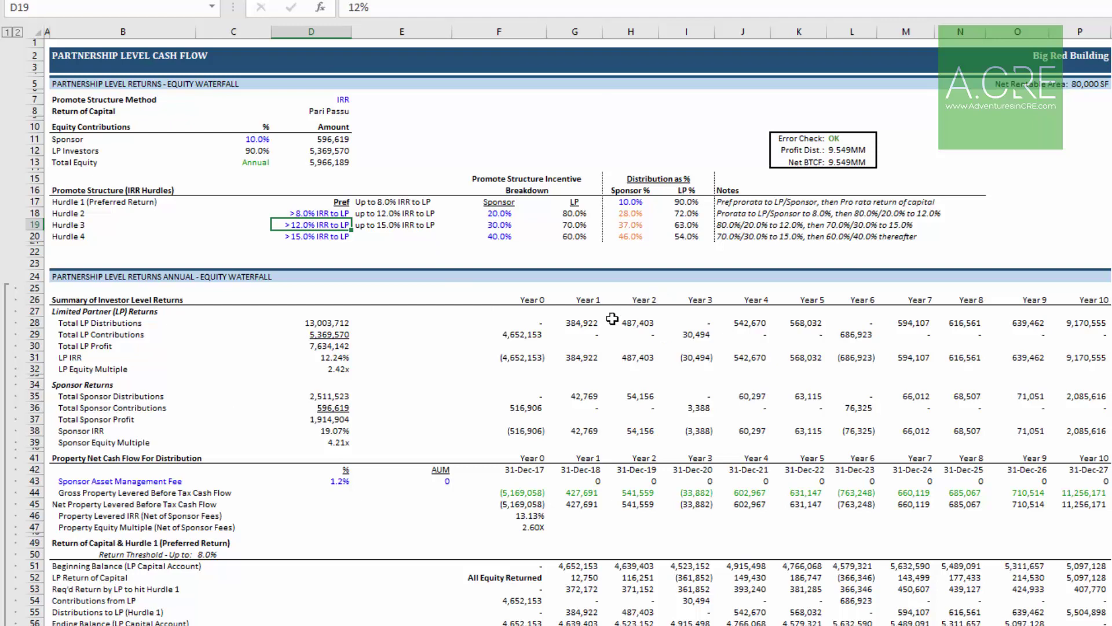
drag(533, 299, 1069, 296)
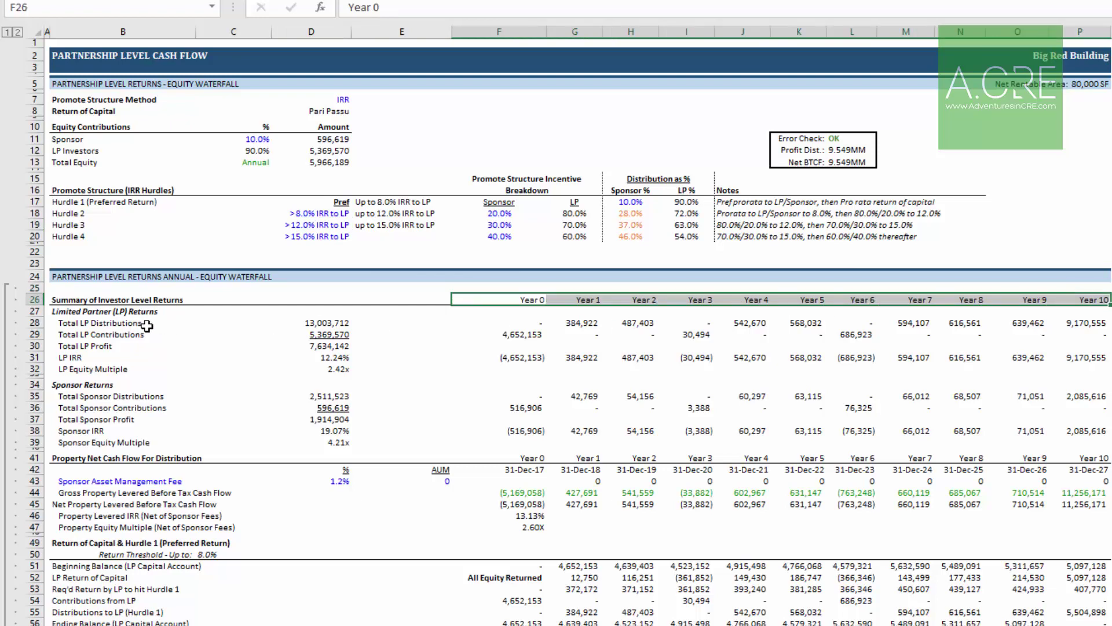
drag(109, 313, 116, 452)
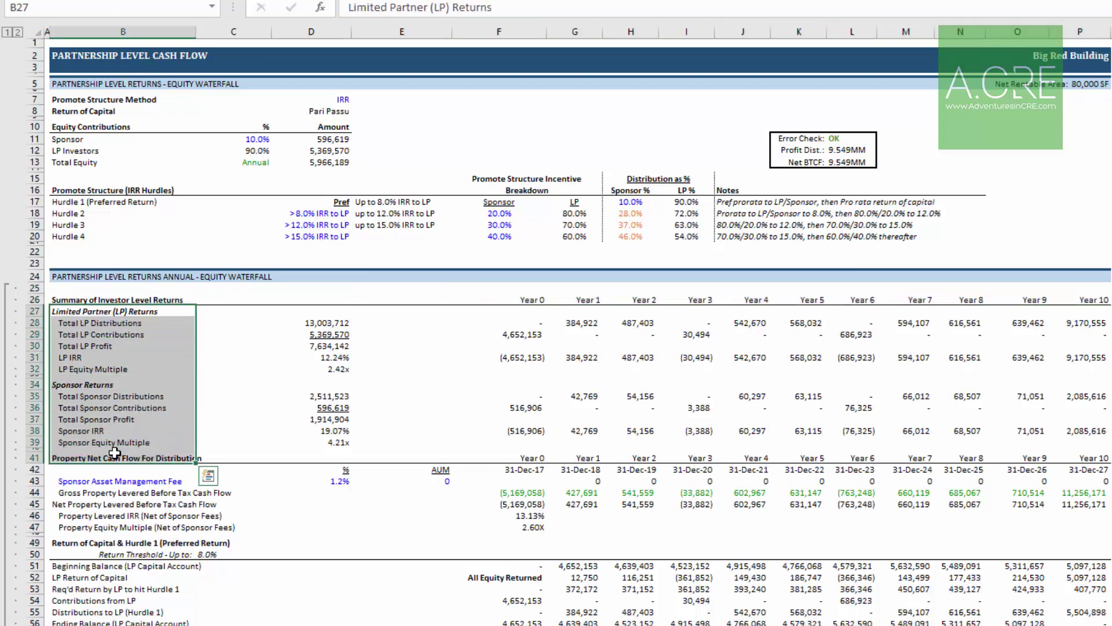
drag(525, 321, 819, 322)
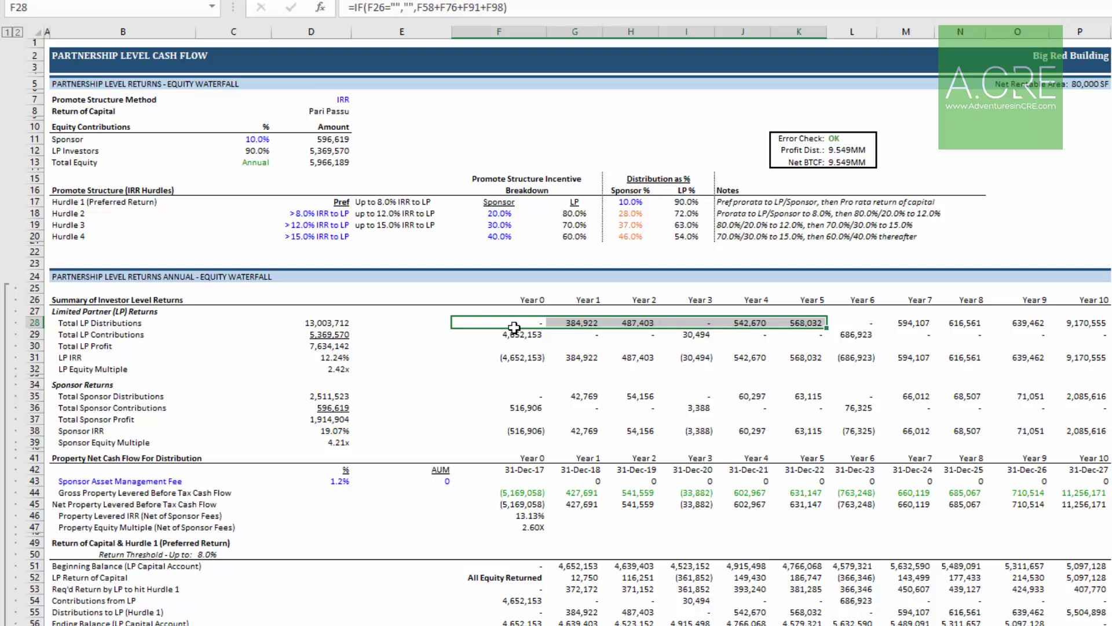
Inspect the LP IRR and LP Equity Multiple formulas and the cells they reference.
click(340, 368)
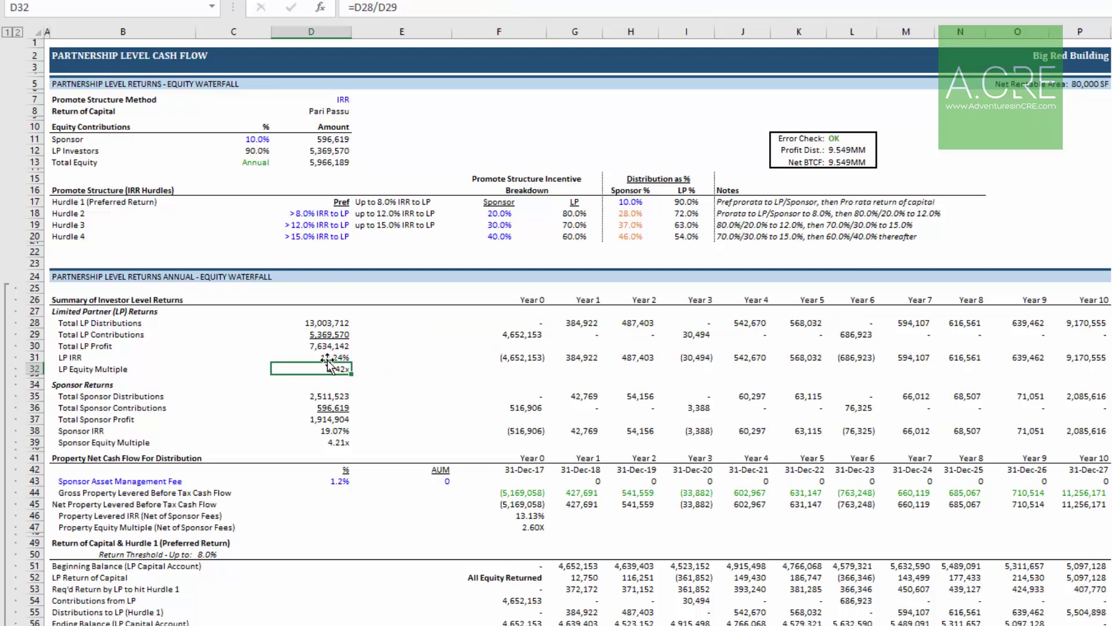
click(339, 358)
click(346, 371)
double_click(345, 371)
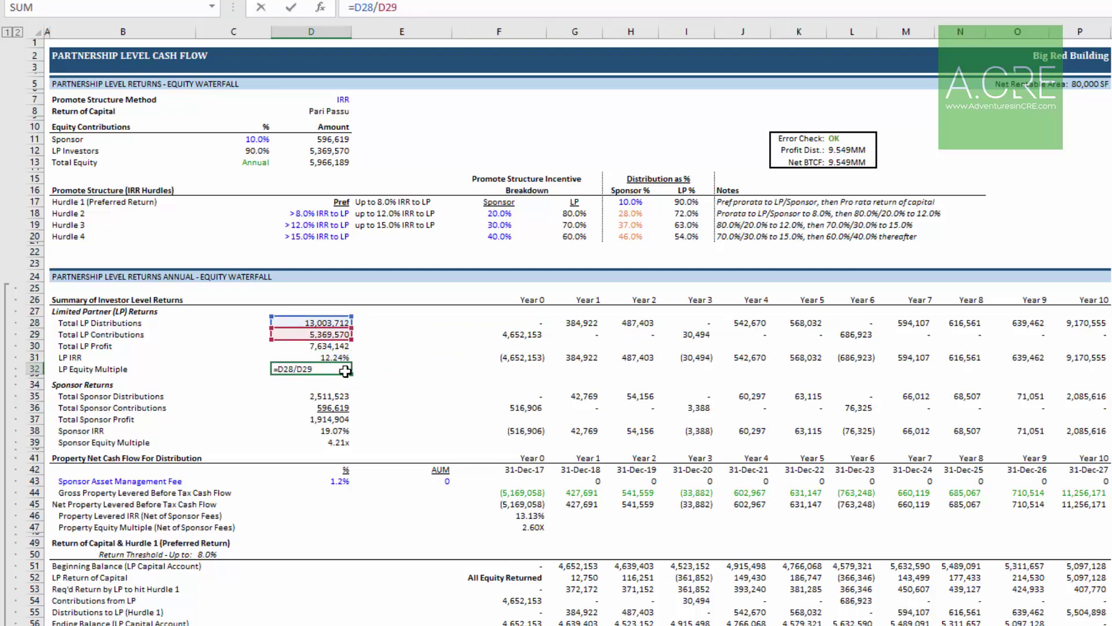
key(Escape)
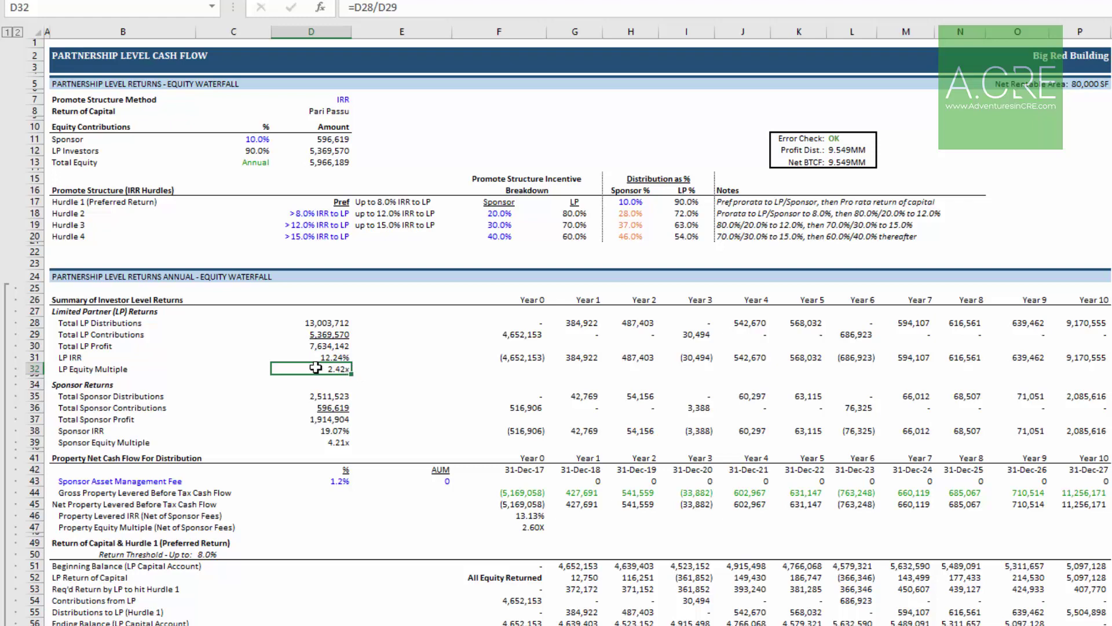
Check the ranges summed by Total LP Distributions and Total LP Contributions.
click(322, 326)
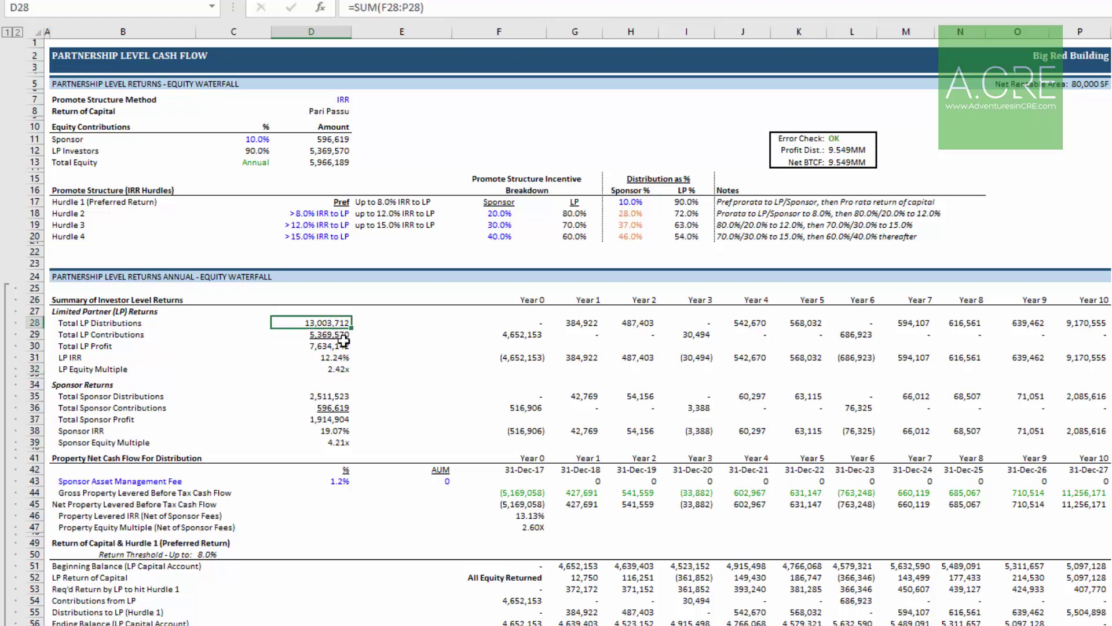
key(F2)
key(Escape)
click(348, 337)
key(F2)
key(Escape)
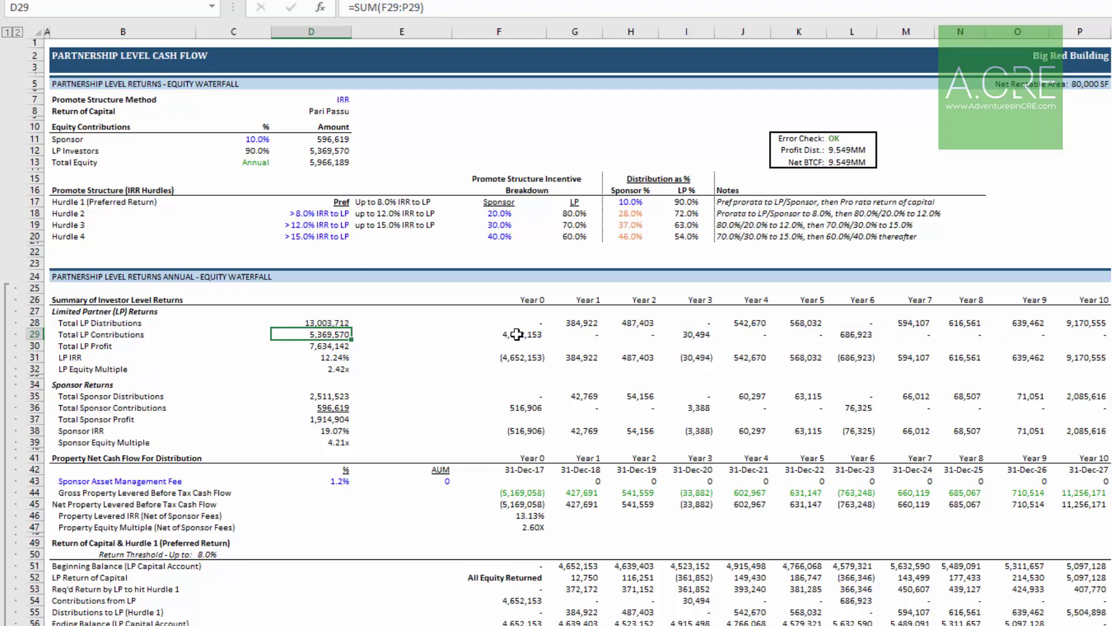
drag(517, 334, 1103, 336)
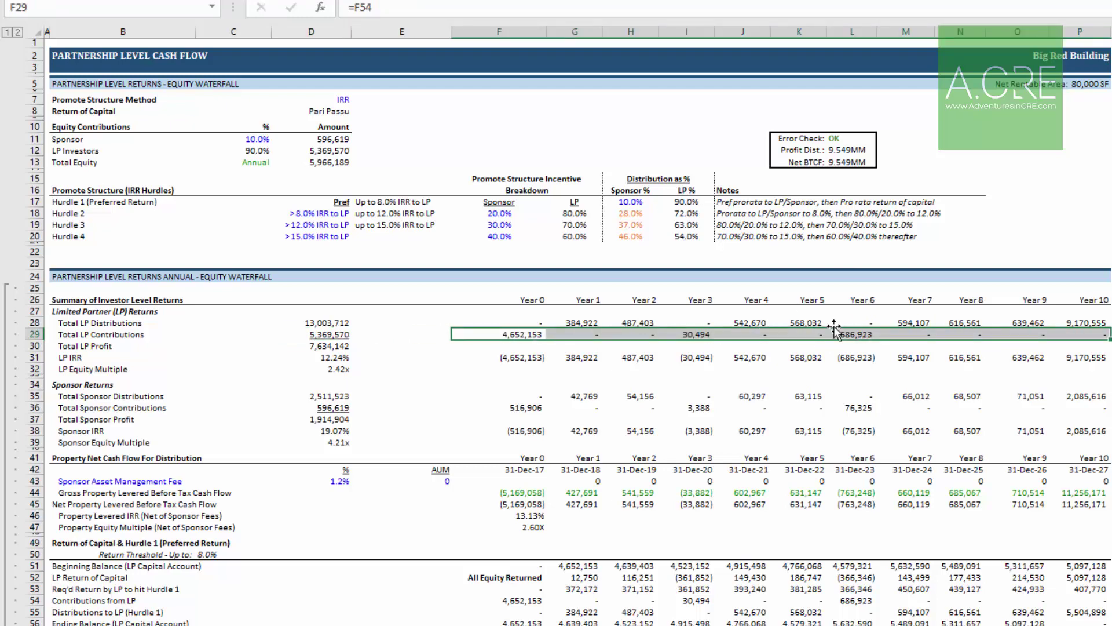
click(333, 334)
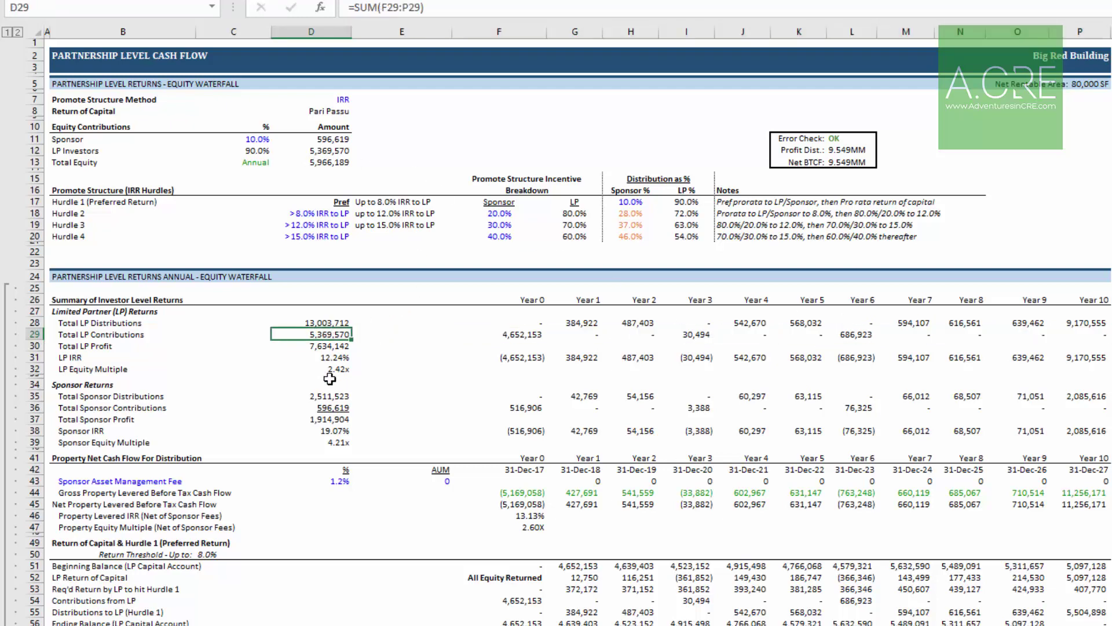
Set the Sponsor equity share to 5 and check the recalculated LP totals and Equity Multiple.
click(258, 138)
text(5)
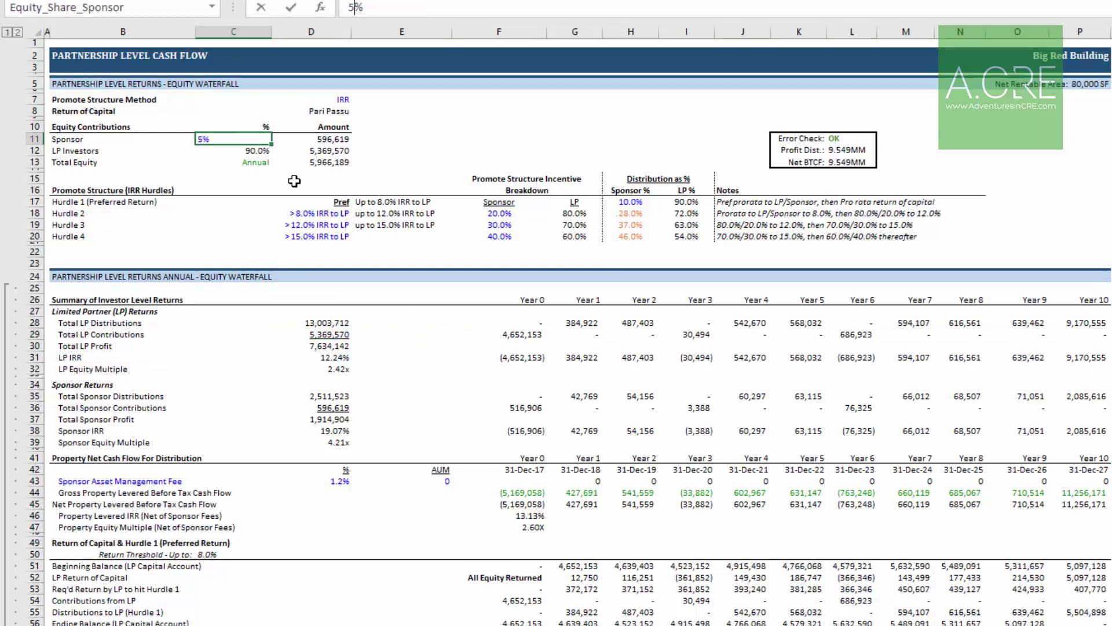
key(Return)
click(322, 329)
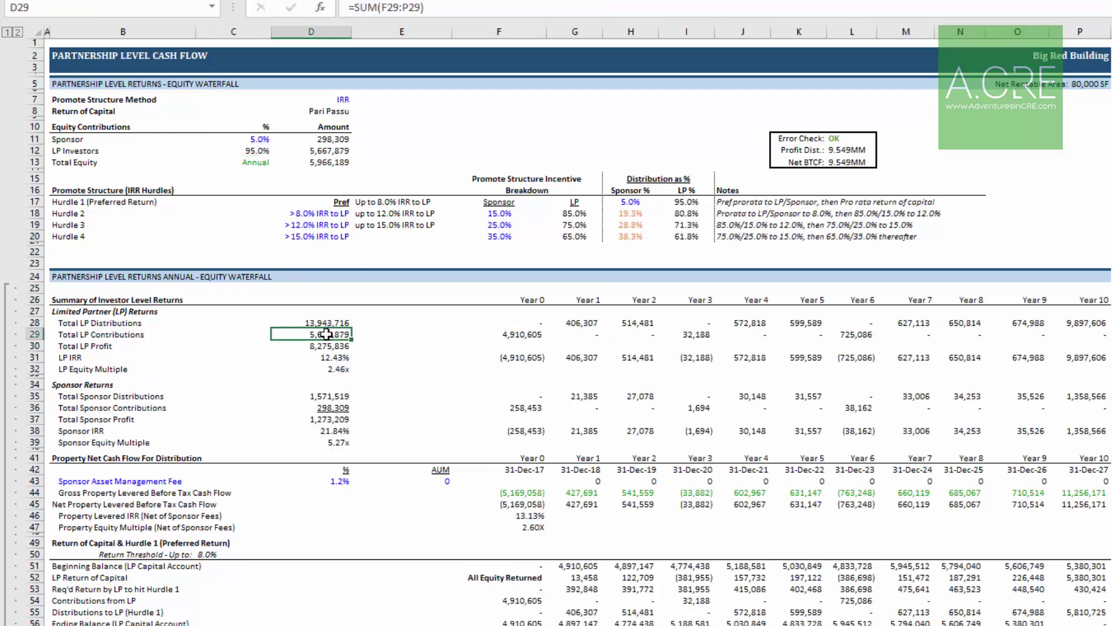
click(336, 368)
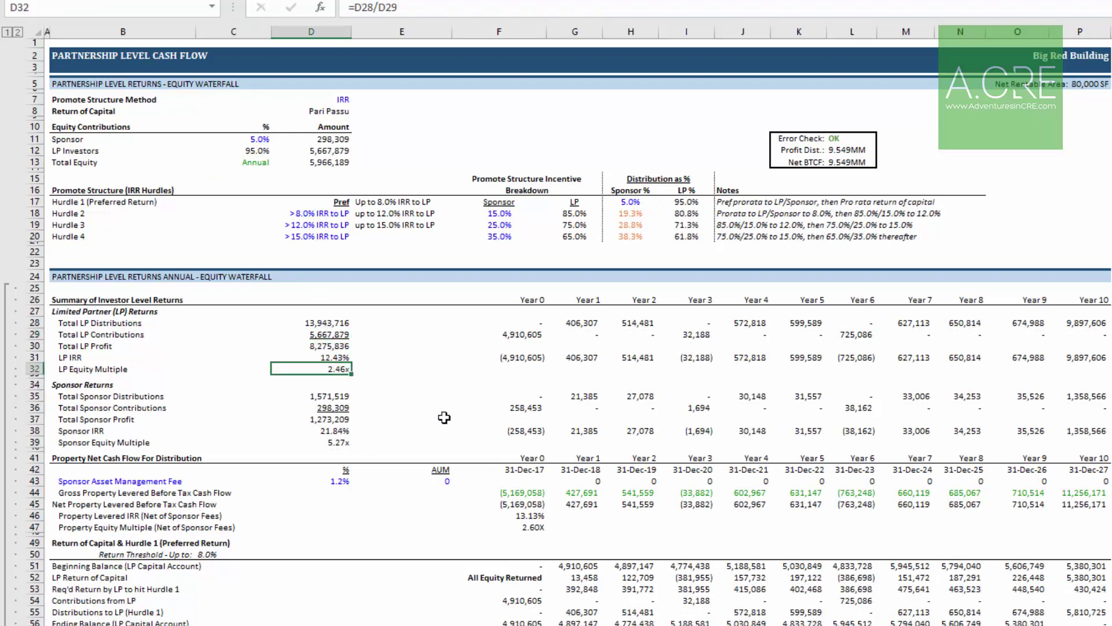
drag(521, 319, 963, 355)
click(957, 333)
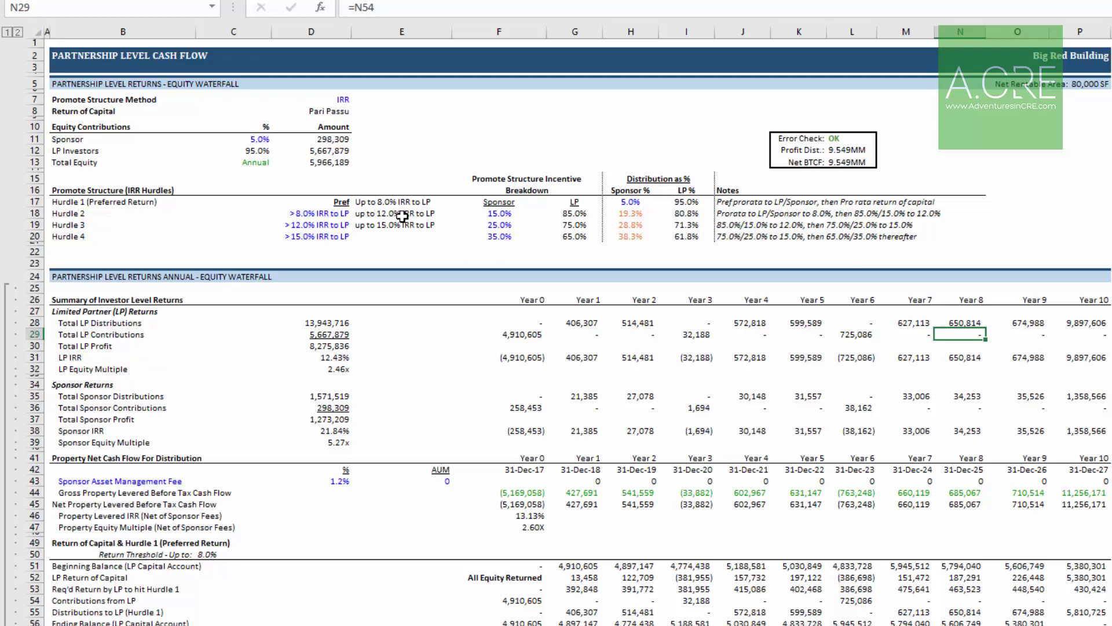
click(259, 161)
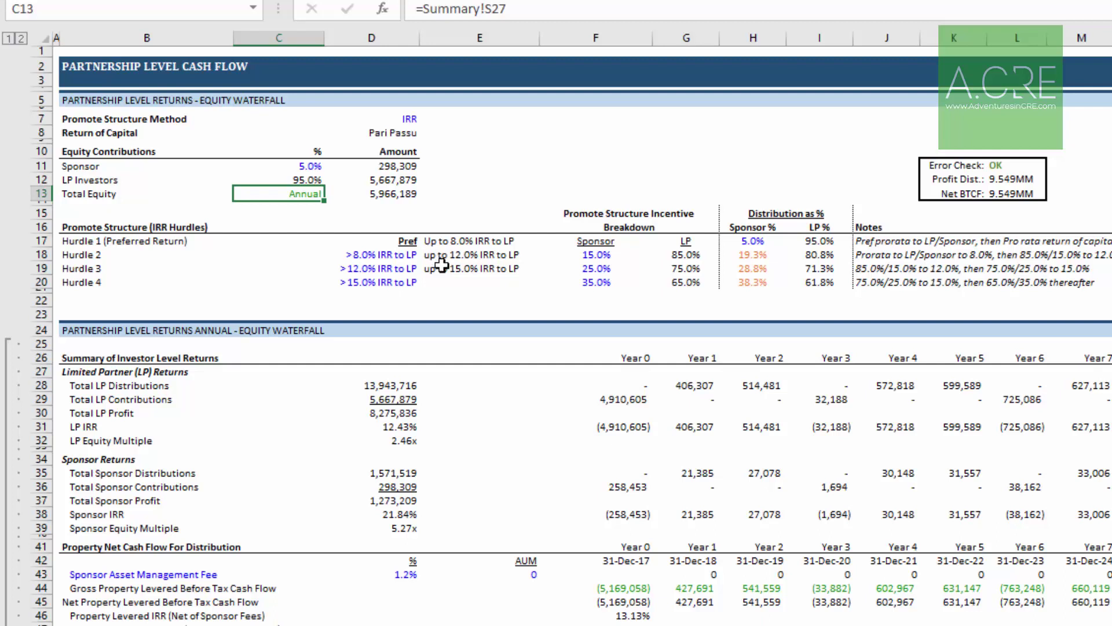
click(623, 588)
click(696, 586)
click(759, 586)
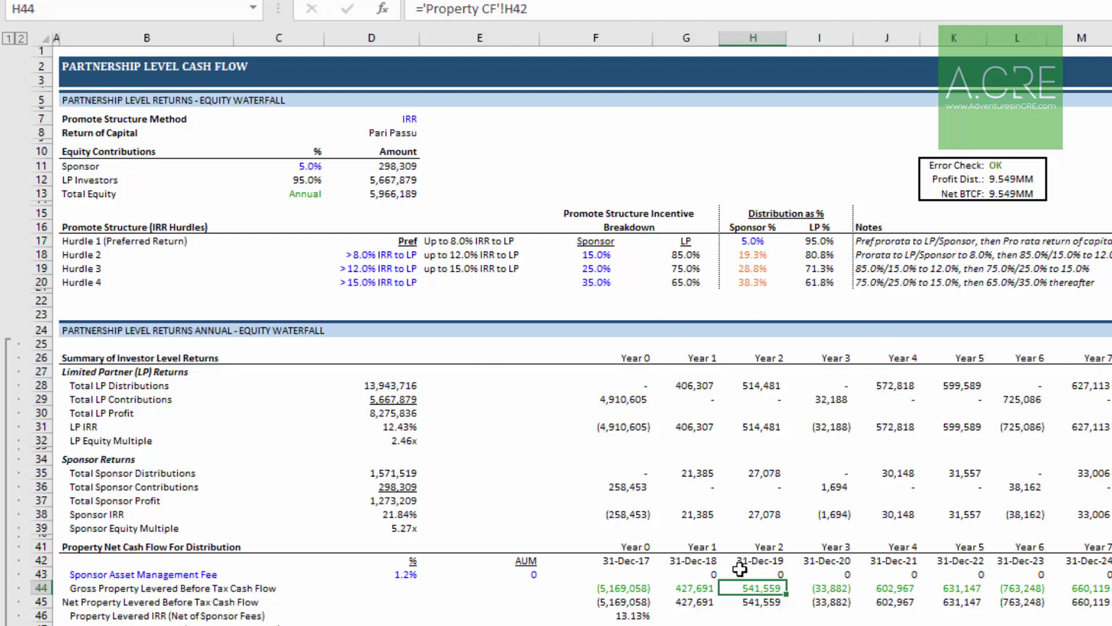
drag(629, 587, 1110, 588)
click(310, 195)
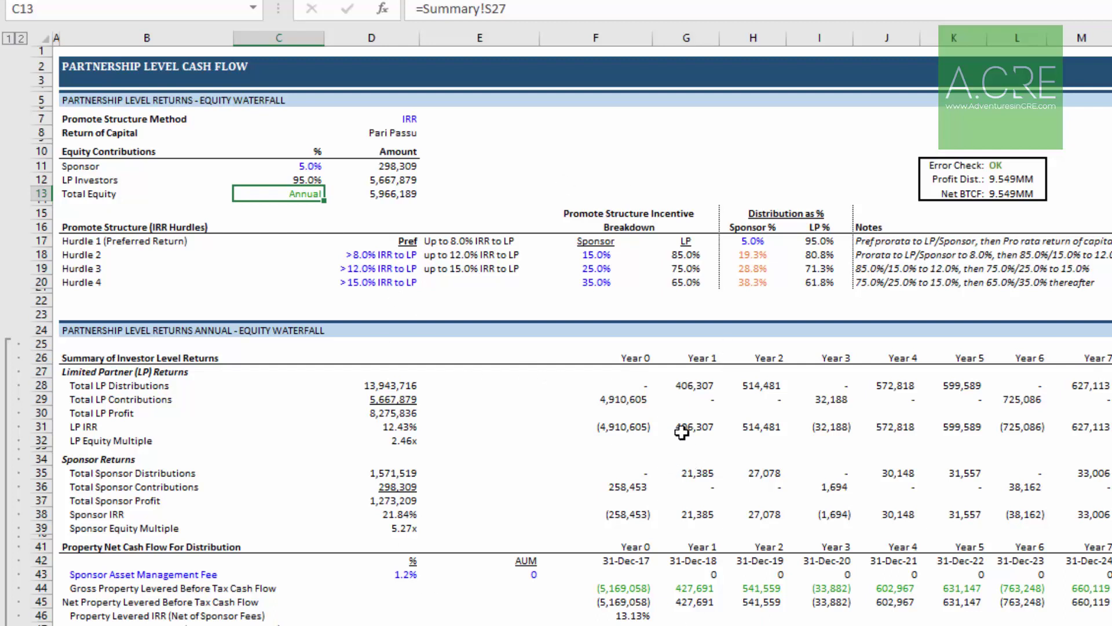
drag(759, 255, 770, 282)
click(766, 253)
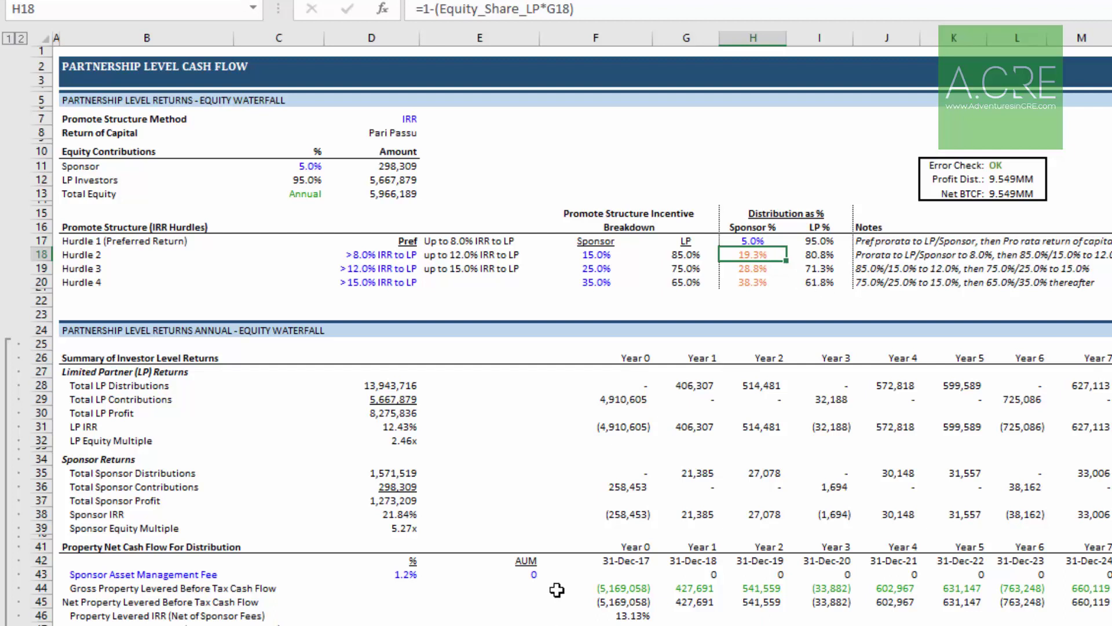
drag(765, 256, 766, 284)
click(759, 257)
drag(769, 255, 772, 280)
click(775, 255)
click(685, 427)
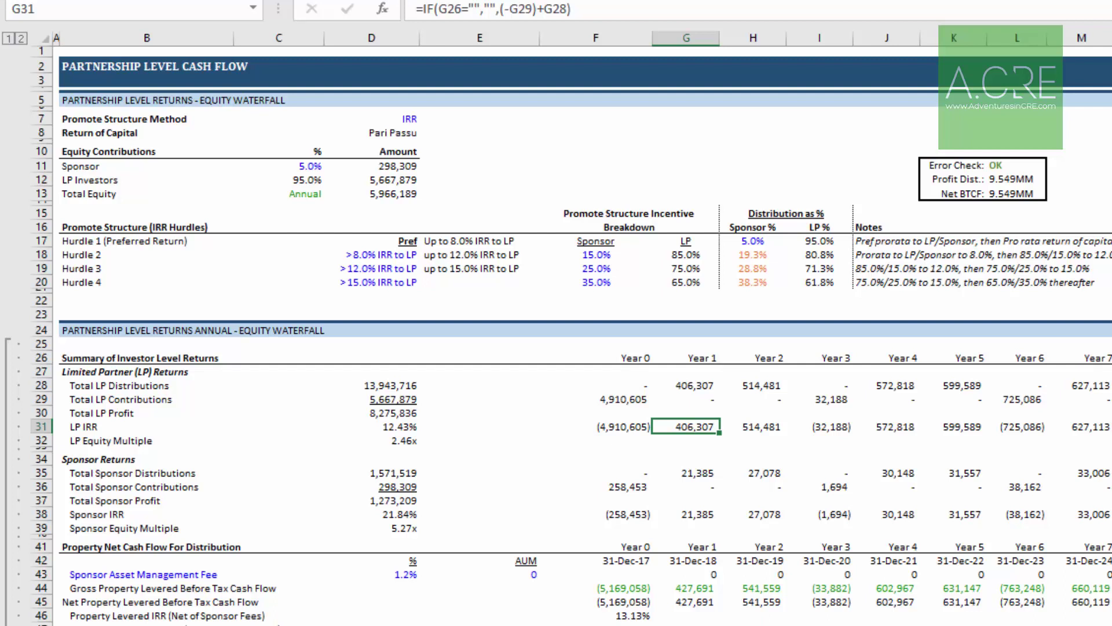
key(Left)
key(Left)
key(Down)
key(Down)
key(Down)
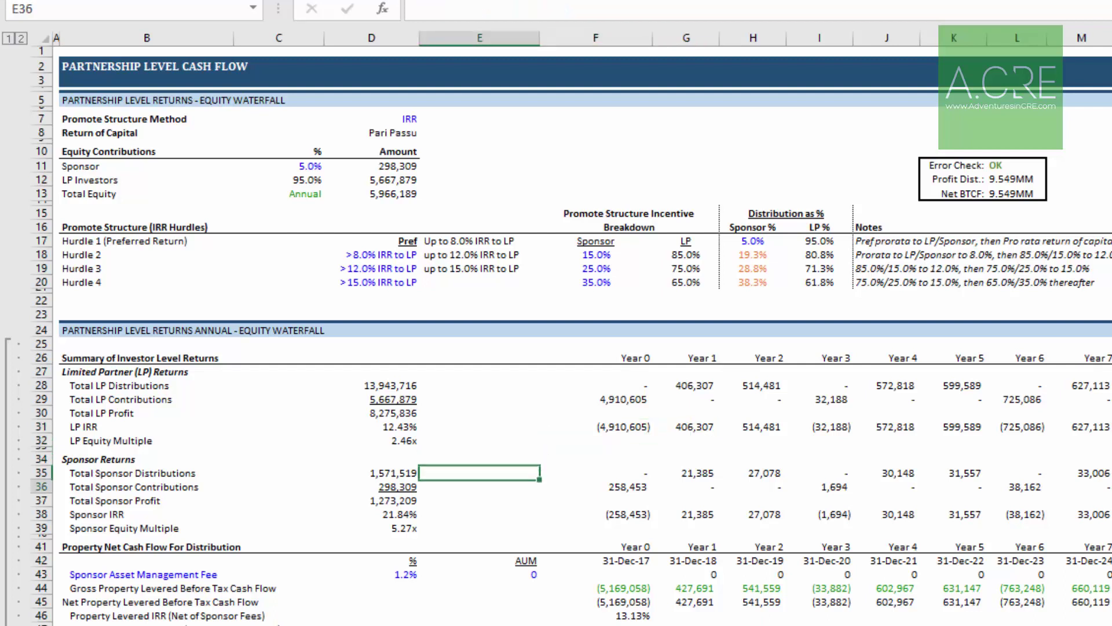
key(Left)
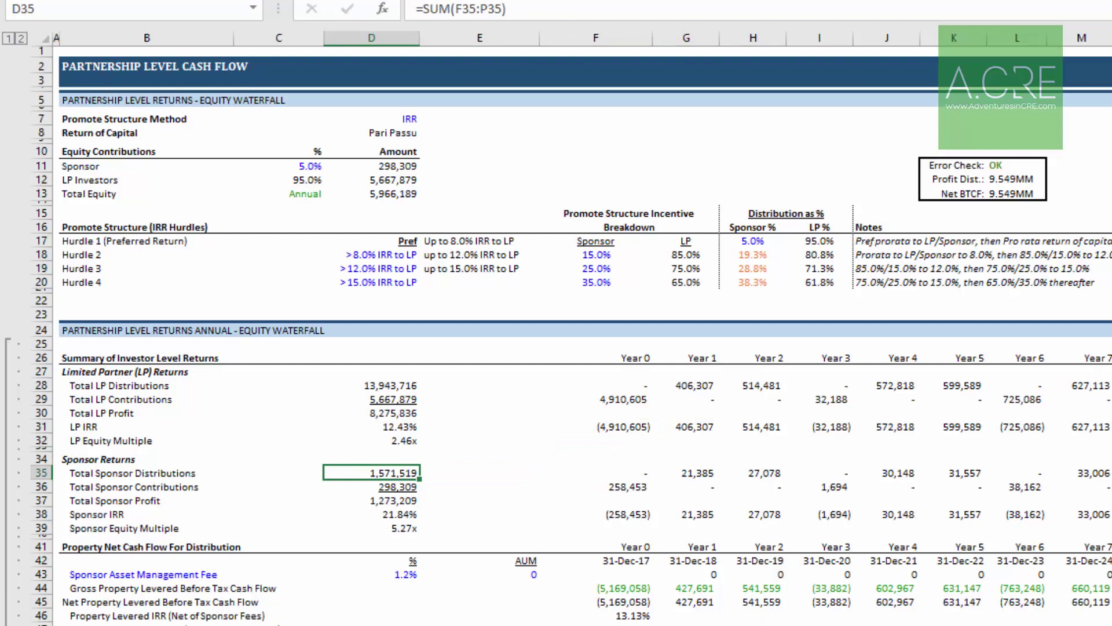
click(479, 472)
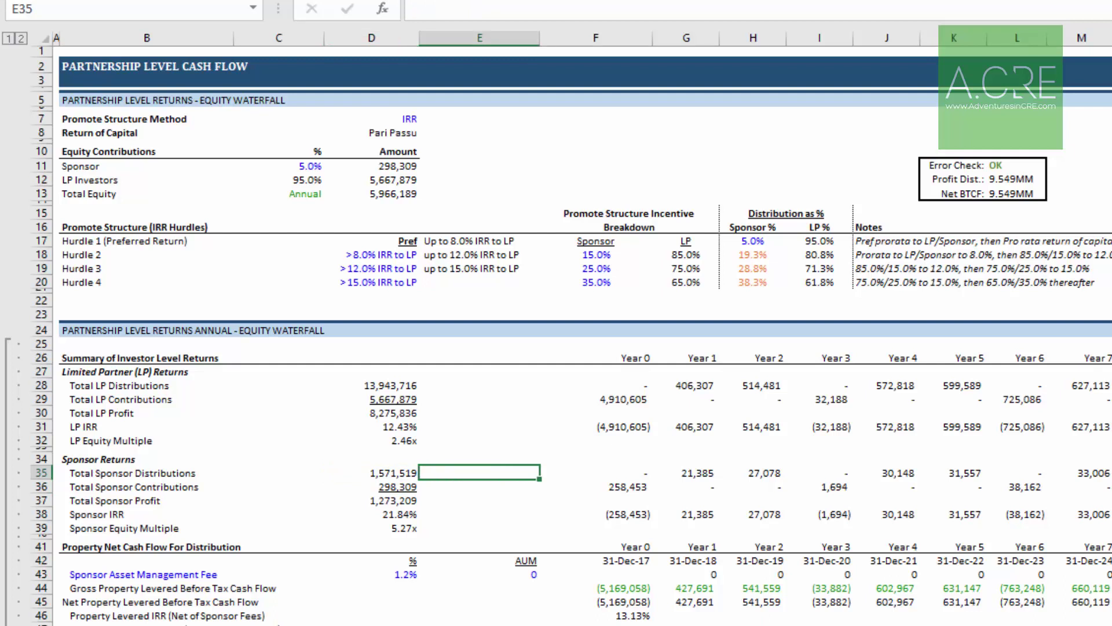
drag(635, 586, 973, 585)
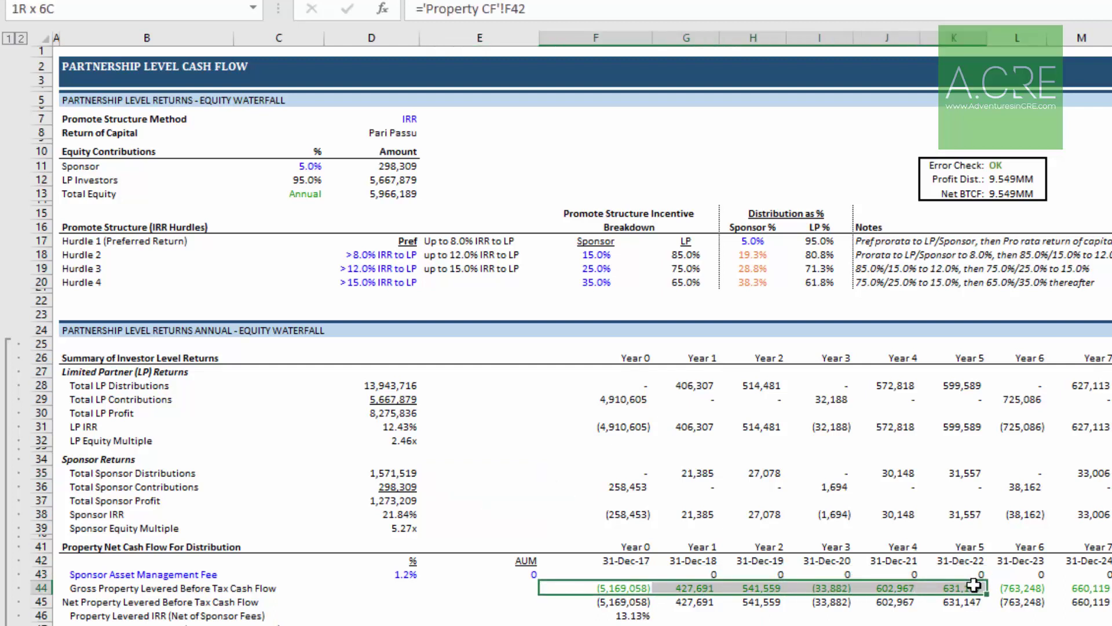
click(478, 475)
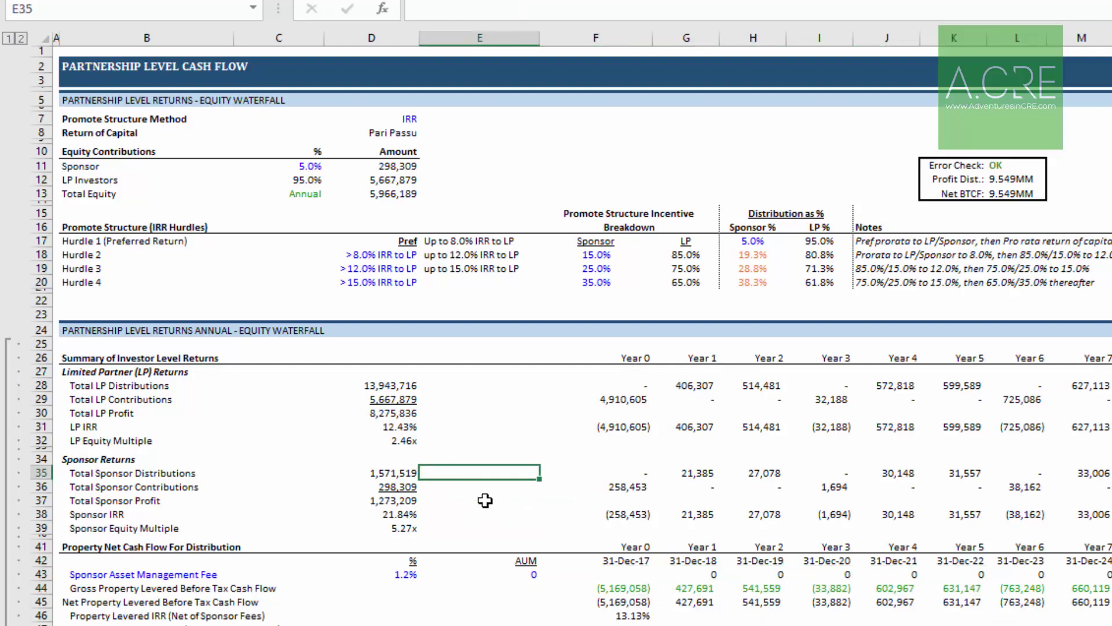
key(Left)
key(Down)
key(Down)
key(Down)
key(Up)
key(Up)
key(Up)
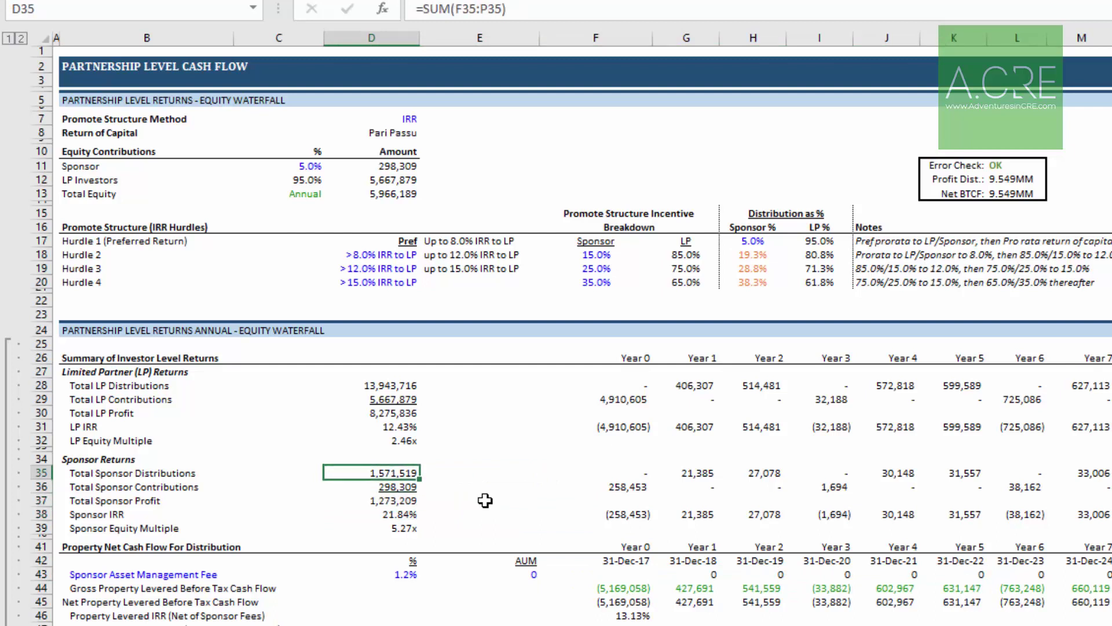
key(Right)
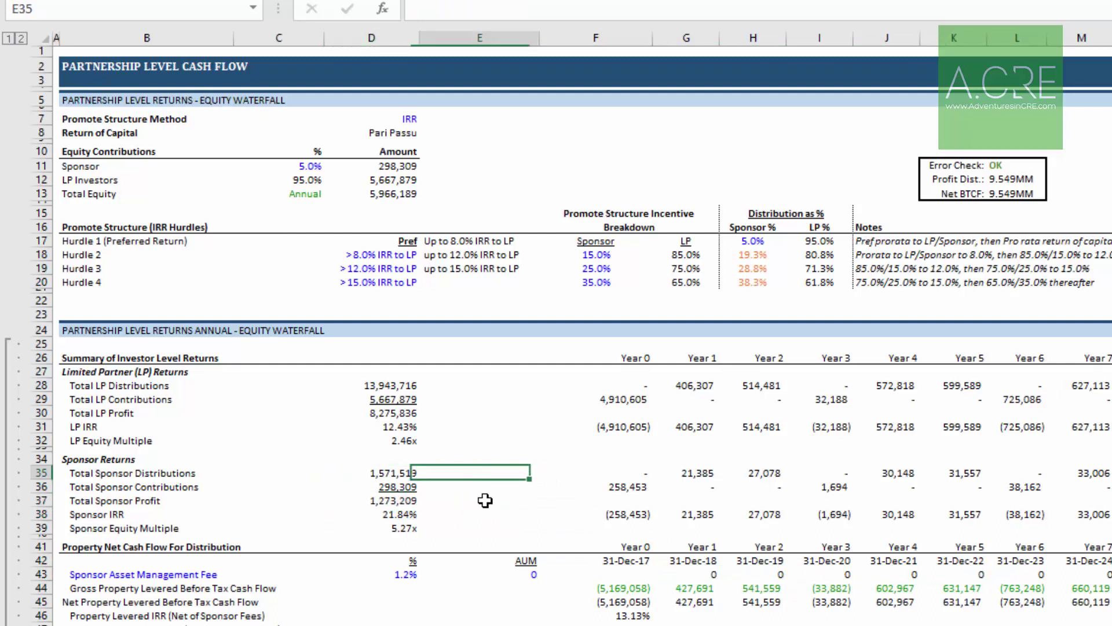
key(Down)
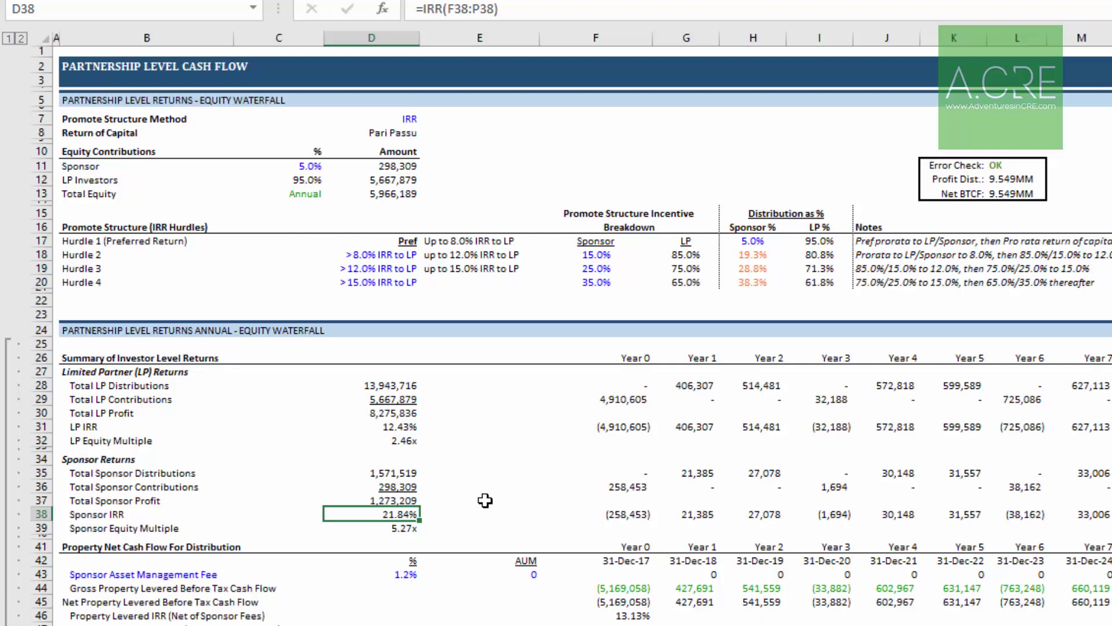
key(Down)
key(Up)
key(Up)
key(Up)
key(Right)
key(Right)
key(Up)
key(Left)
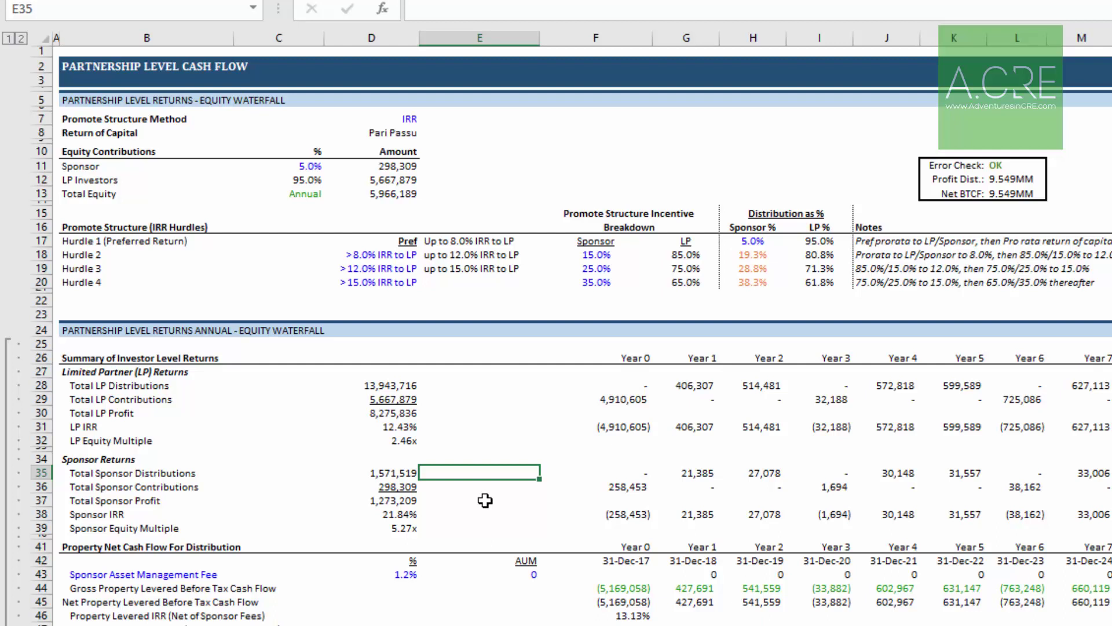
key(Down)
key(Up)
key(Left)
key(Down)
key(Down)
key(Down)
key(Down)
key(Up)
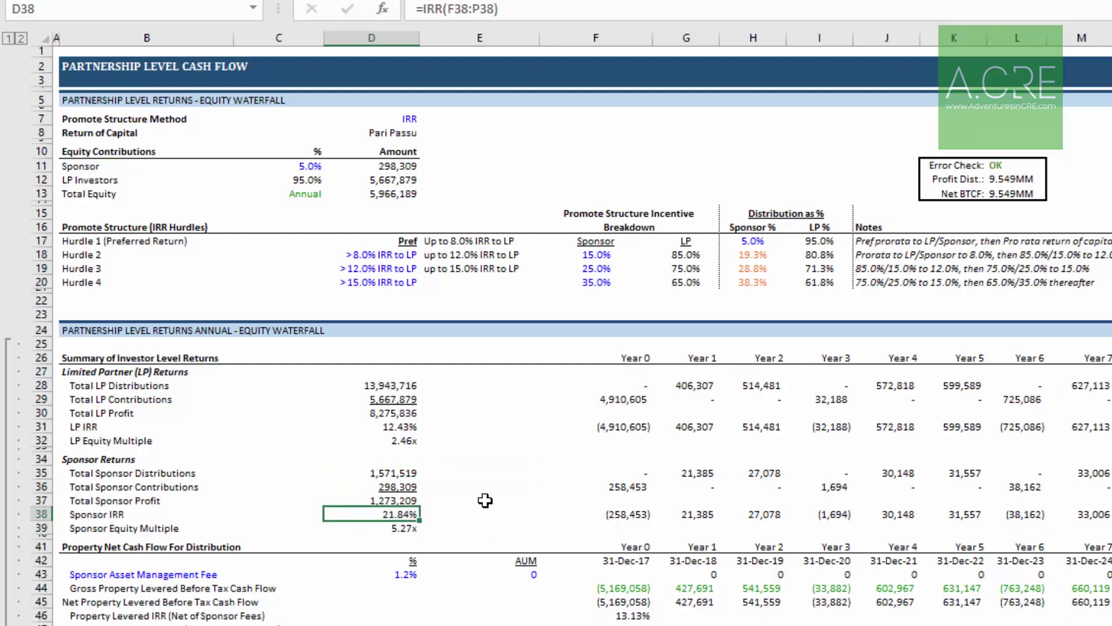
key(Down)
key(Up)
key(Up)
key(Up)
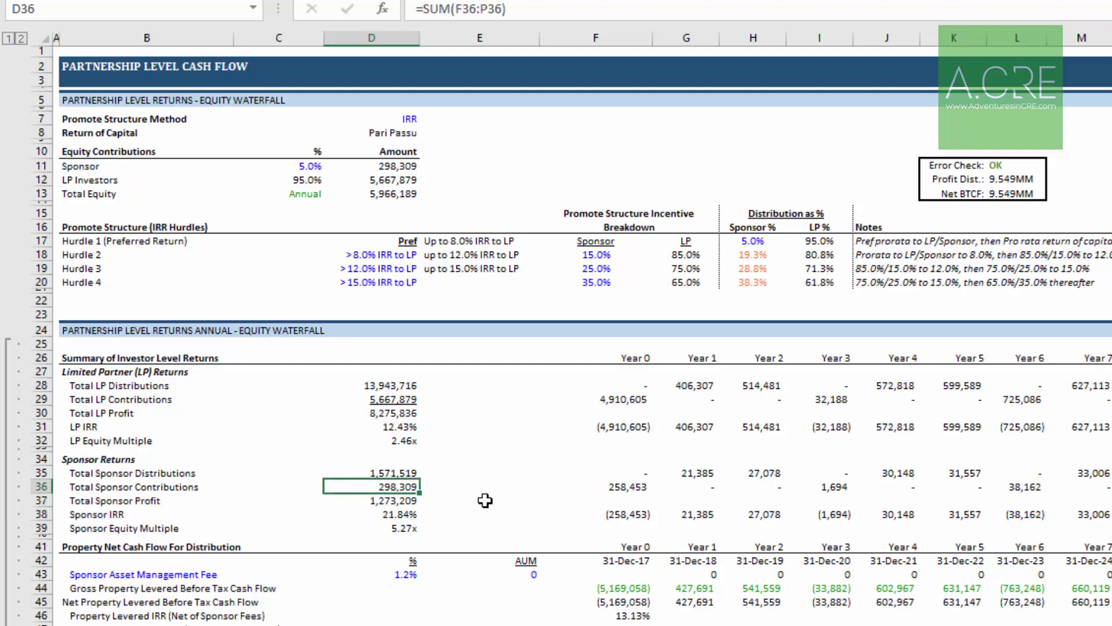
key(Up)
key(Right)
key(Right)
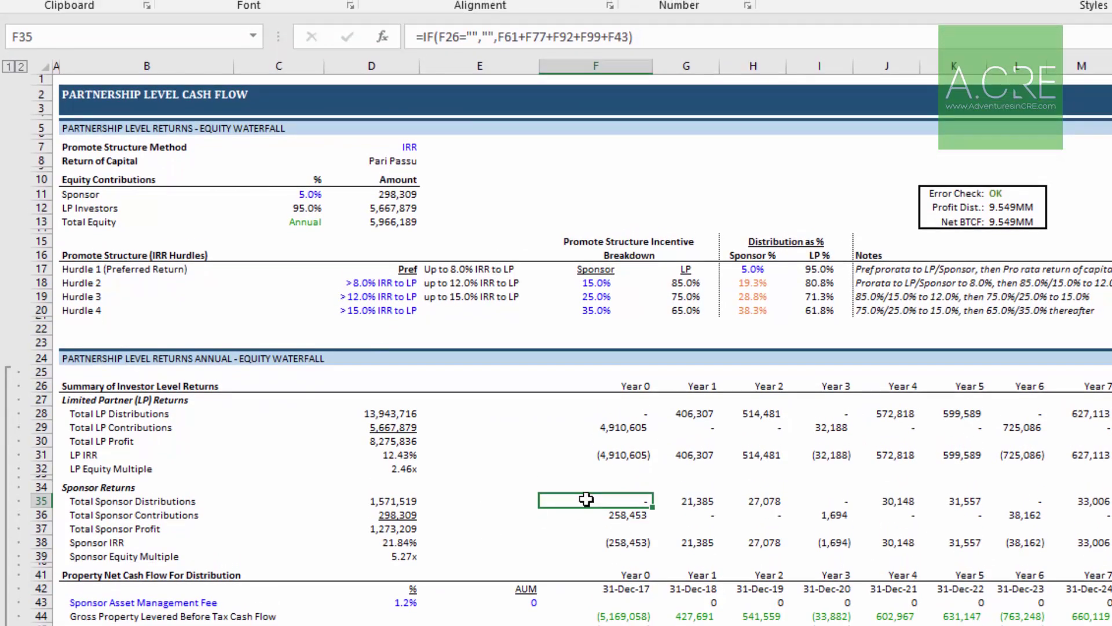
Append +500000 inside the closing parenthesis of F35's Year 0 sponsor distribution formula.
key(F2)
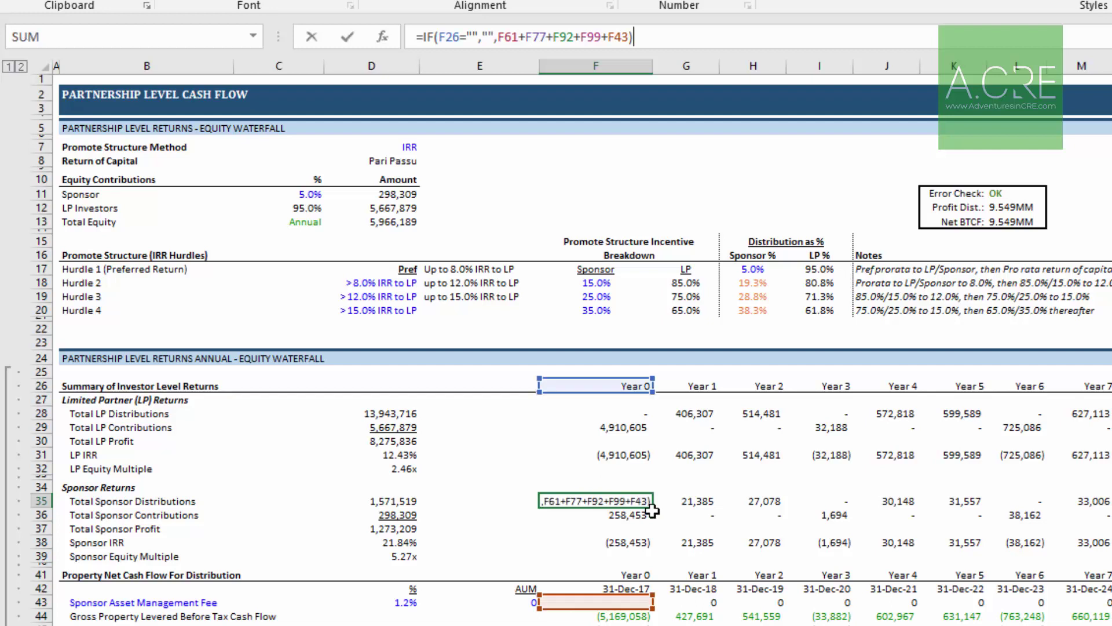
key(Left)
text(+)
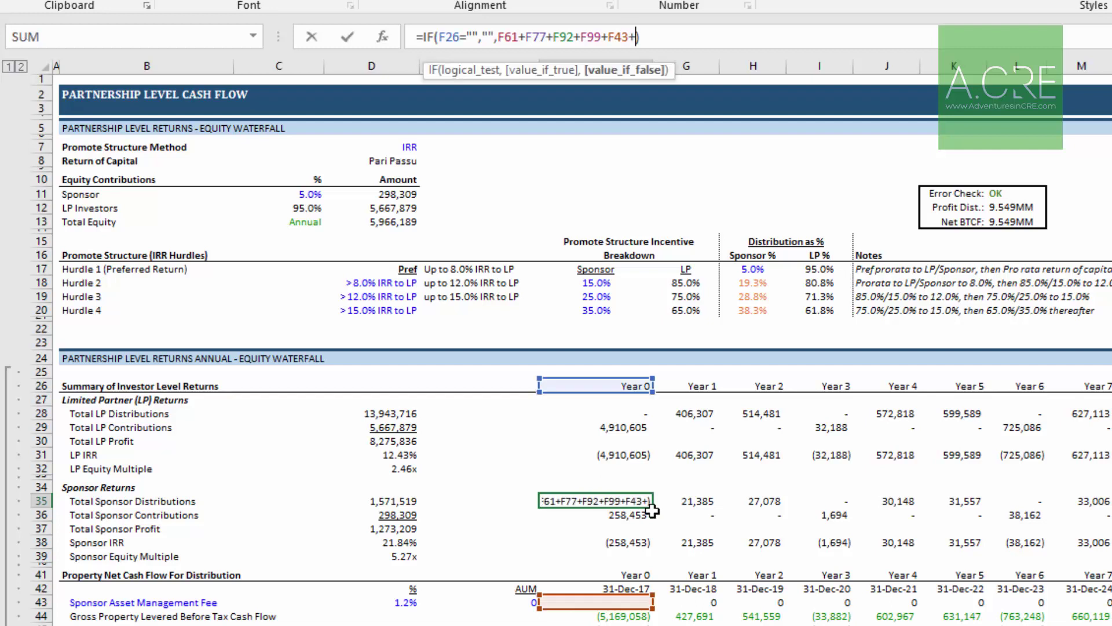
text(500000)
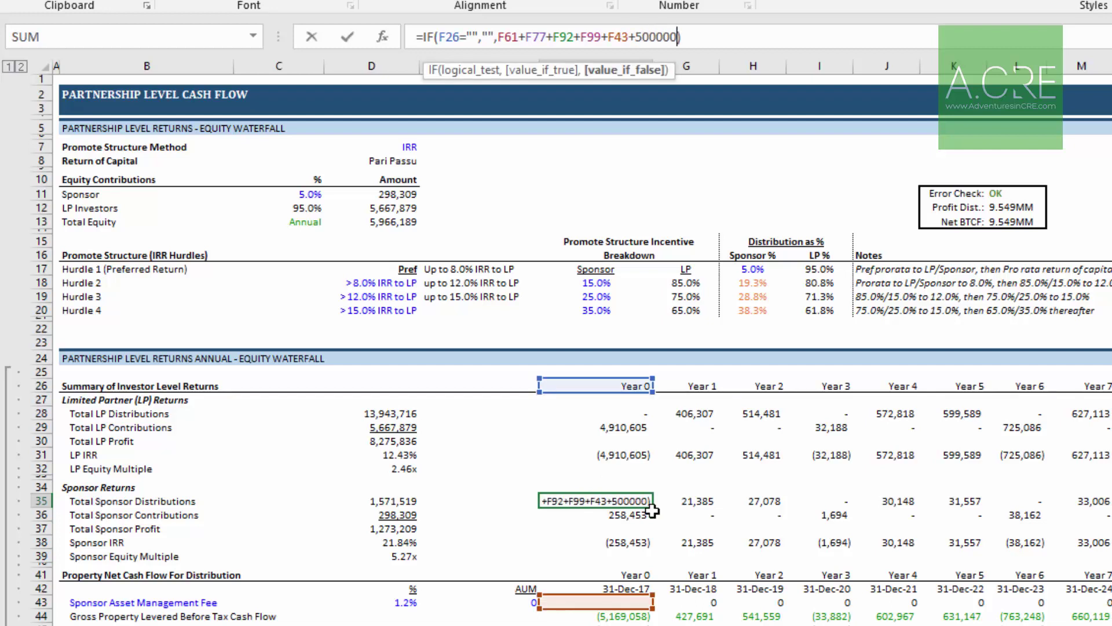
key(ctrl+Return)
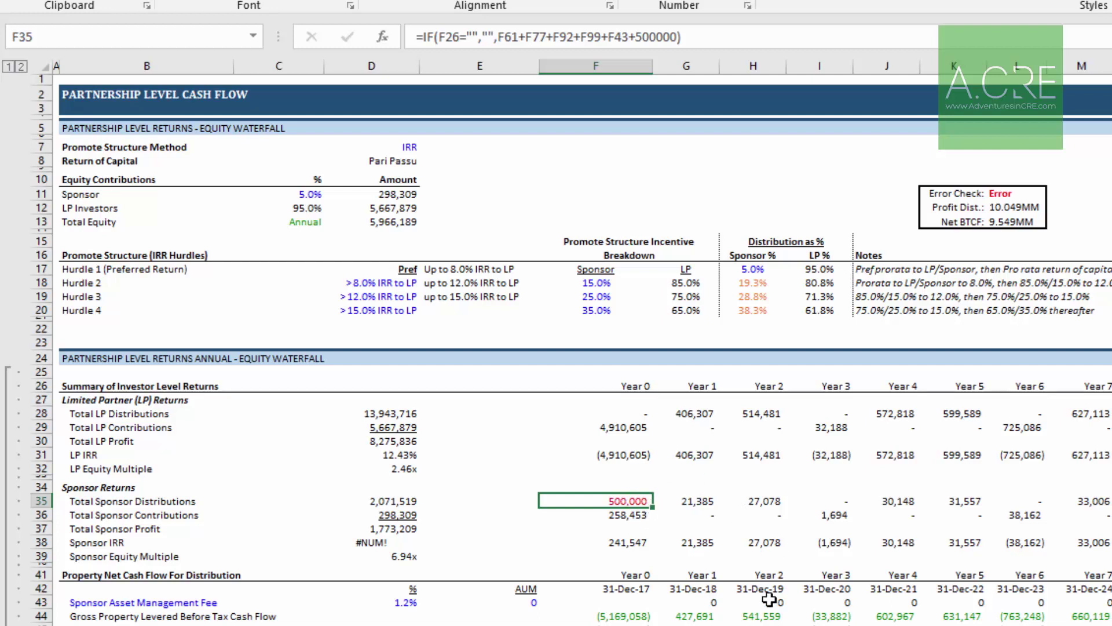
Change the hard-coded 500000 in F35's formula to 200000.
click(407, 542)
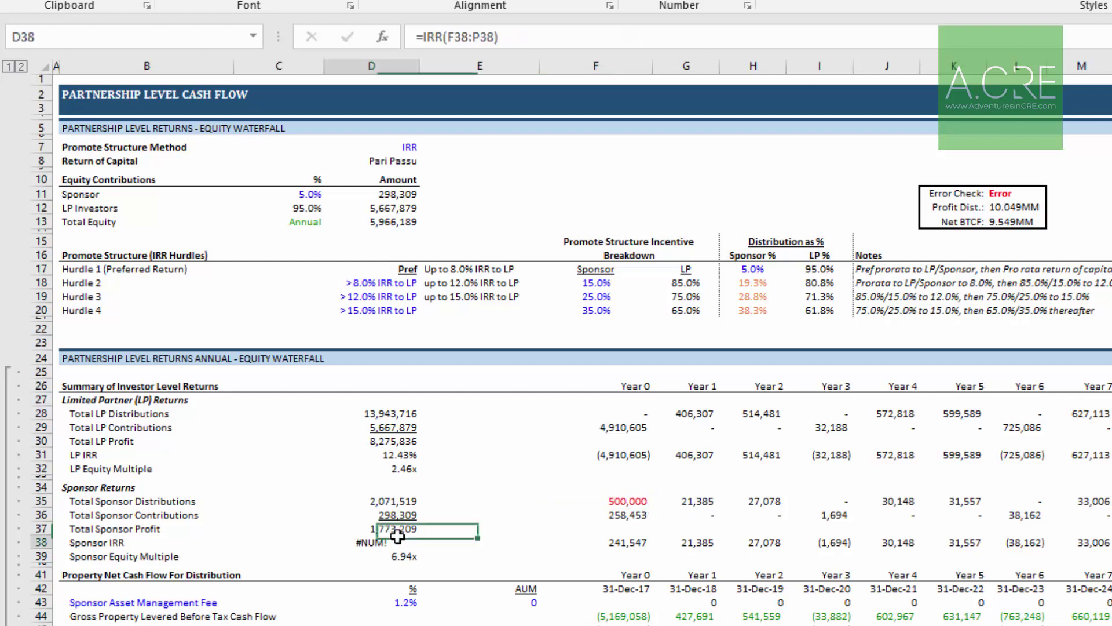
drag(641, 500, 640, 530)
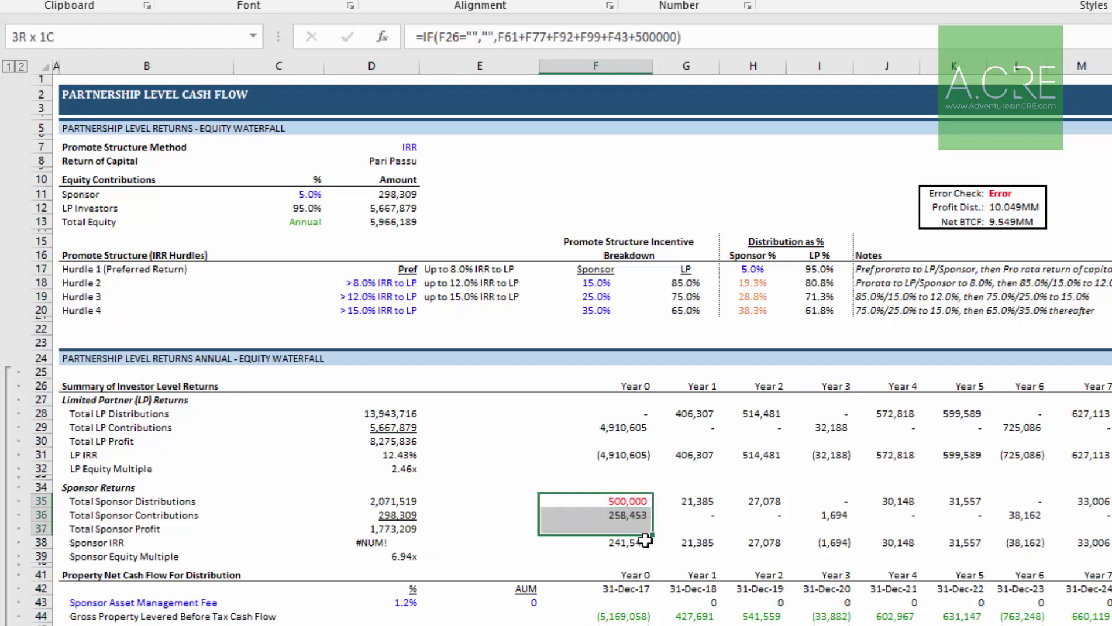
click(621, 502)
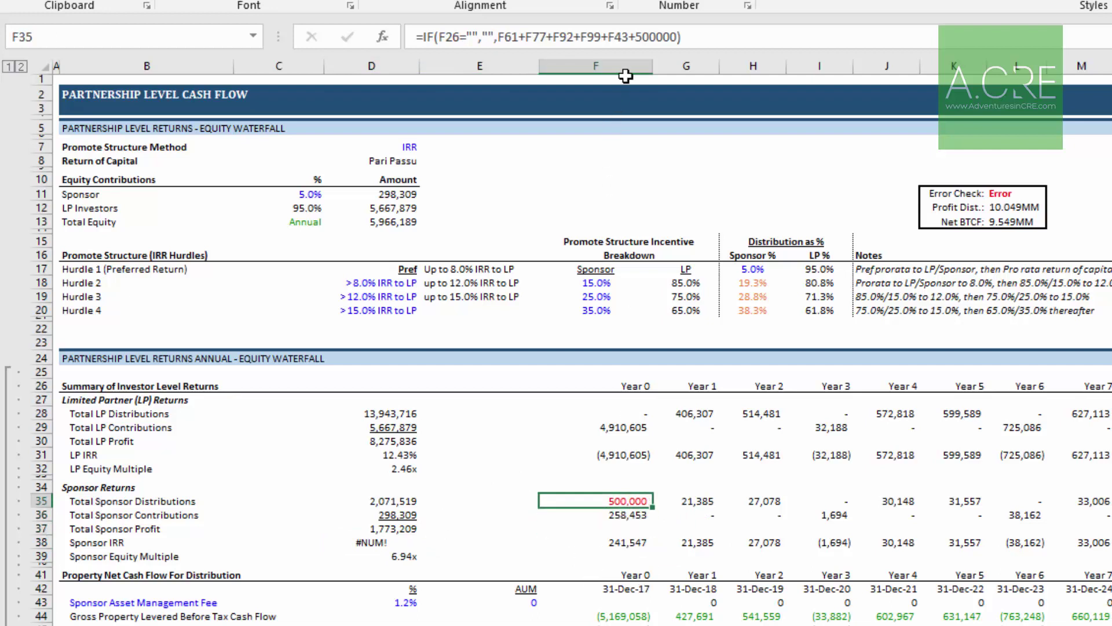
drag(646, 37, 639, 37)
text(2)
key(Return)
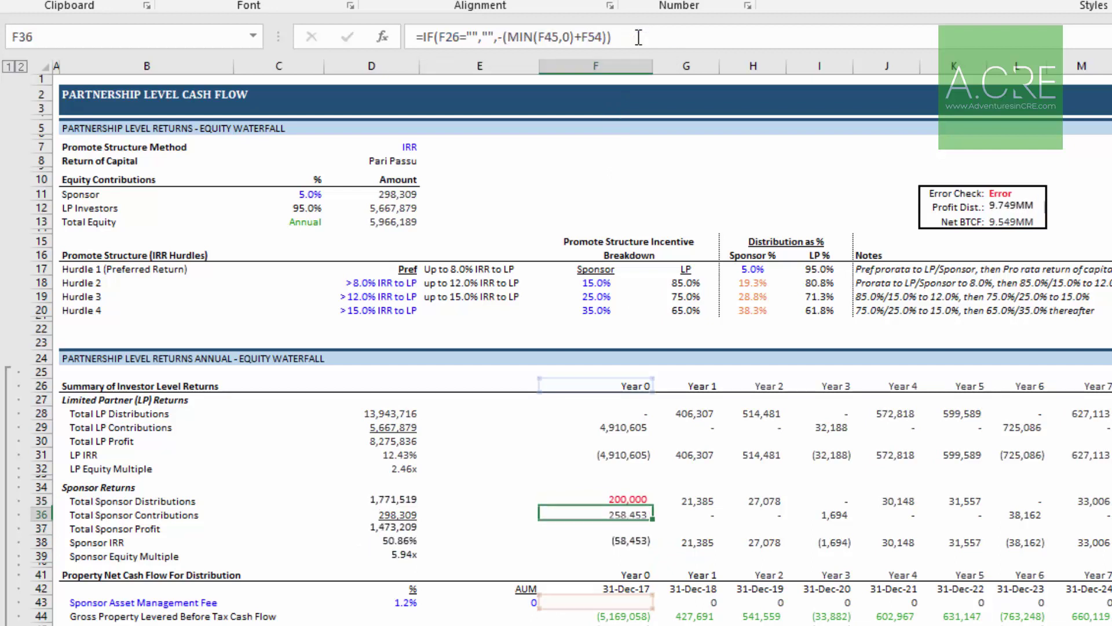
Recheck the Year 0 and Year 1 sponsor distribution formulas and Total Sponsor Distributions.
key(Down)
key(Left)
key(Left)
key(Up)
key(Up)
key(Right)
key(Right)
key(Left)
key(Left)
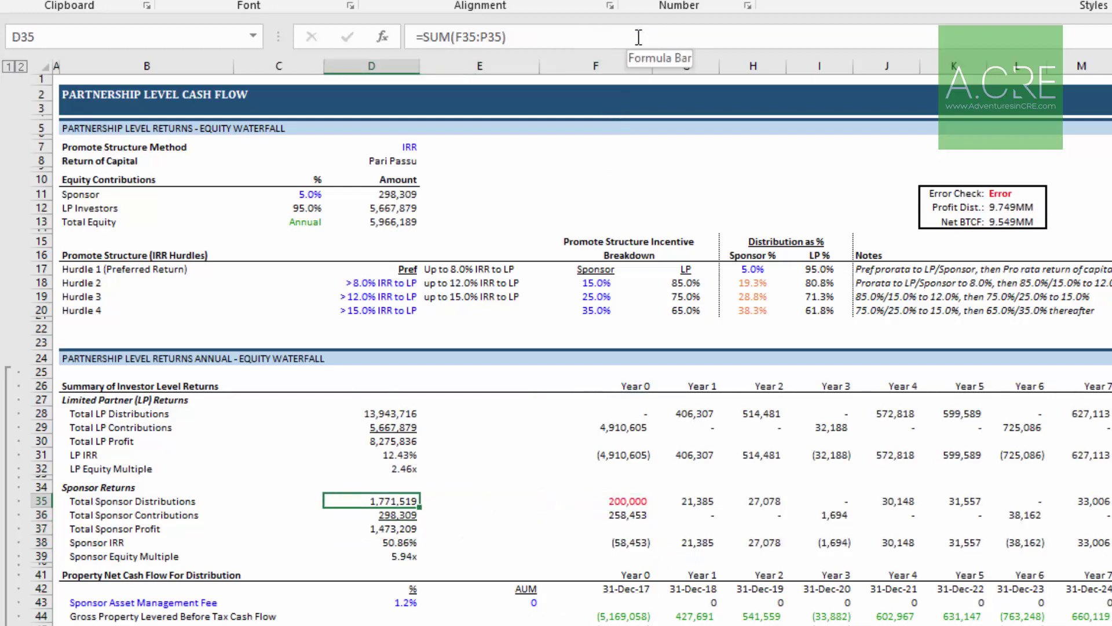
key(Right)
key(Right)
key(Right)
key(Left)
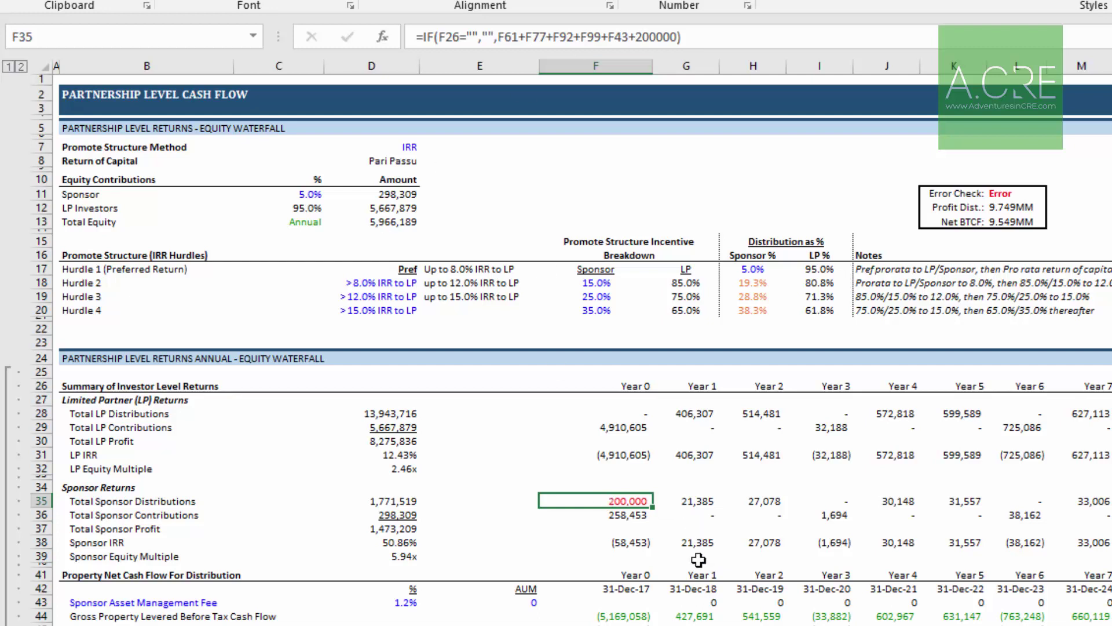
key(Right)
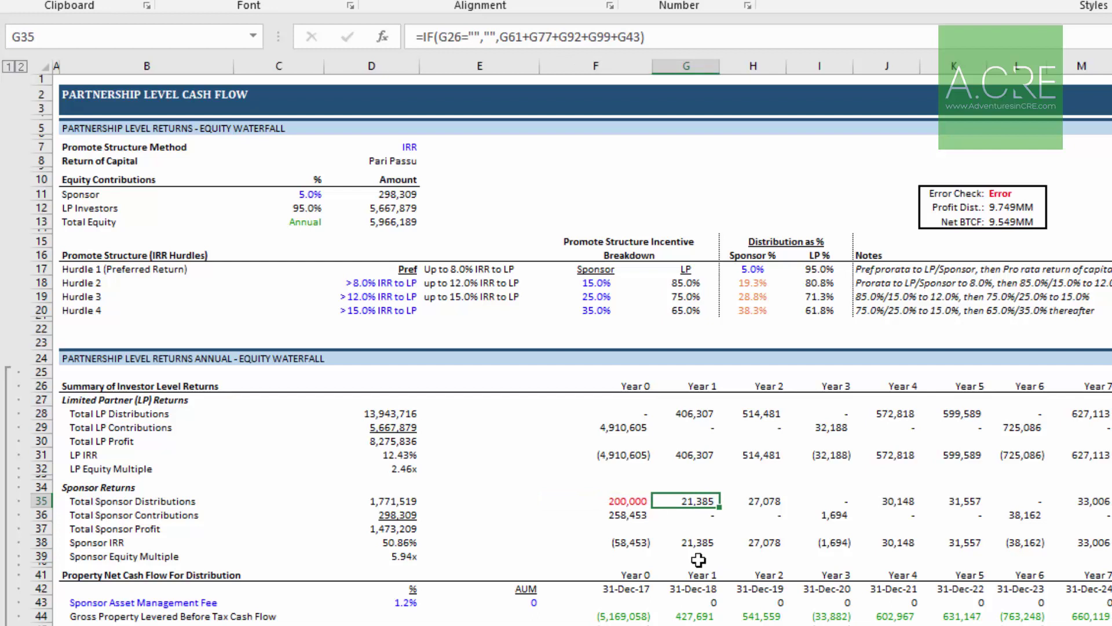
key(ctrl+c)
key(Left)
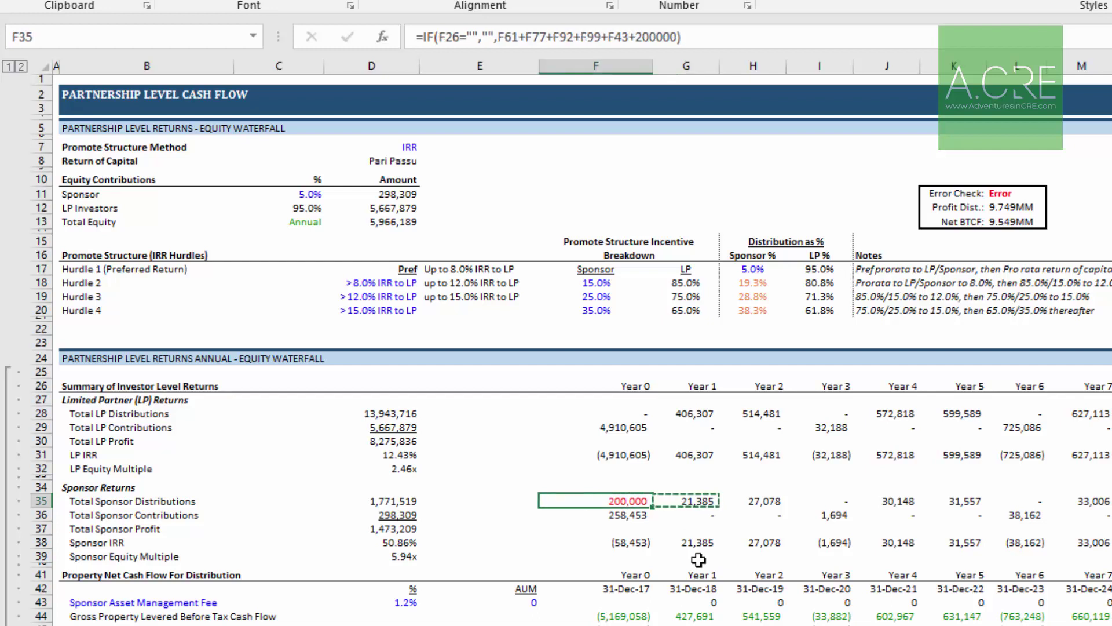
key(ctrl+v)
key(Down)
key(Up)
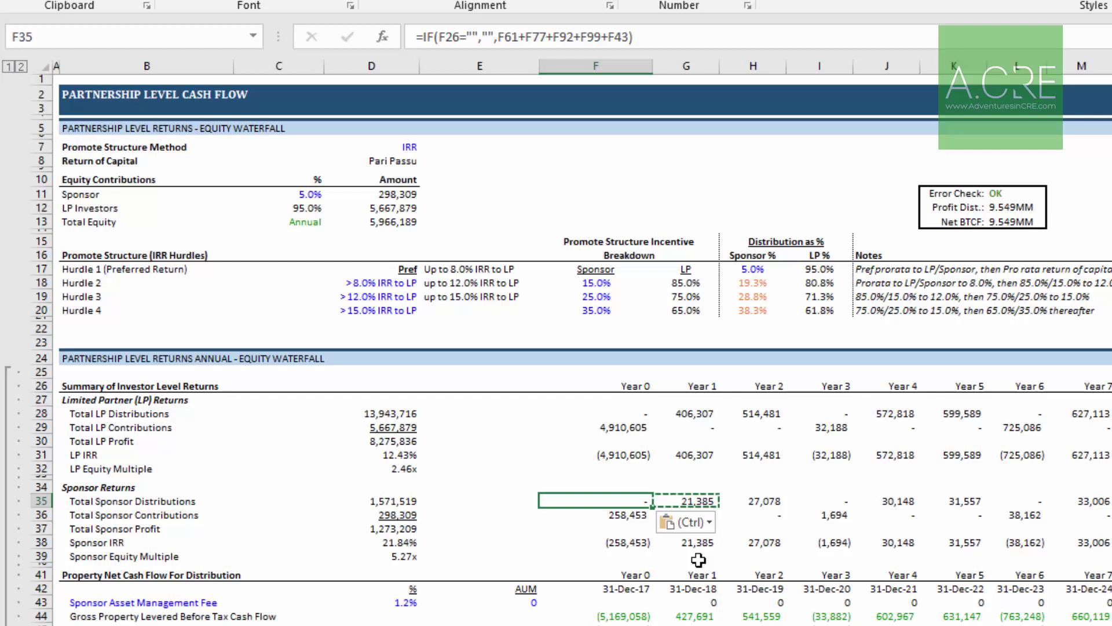
key(ctrl+z)
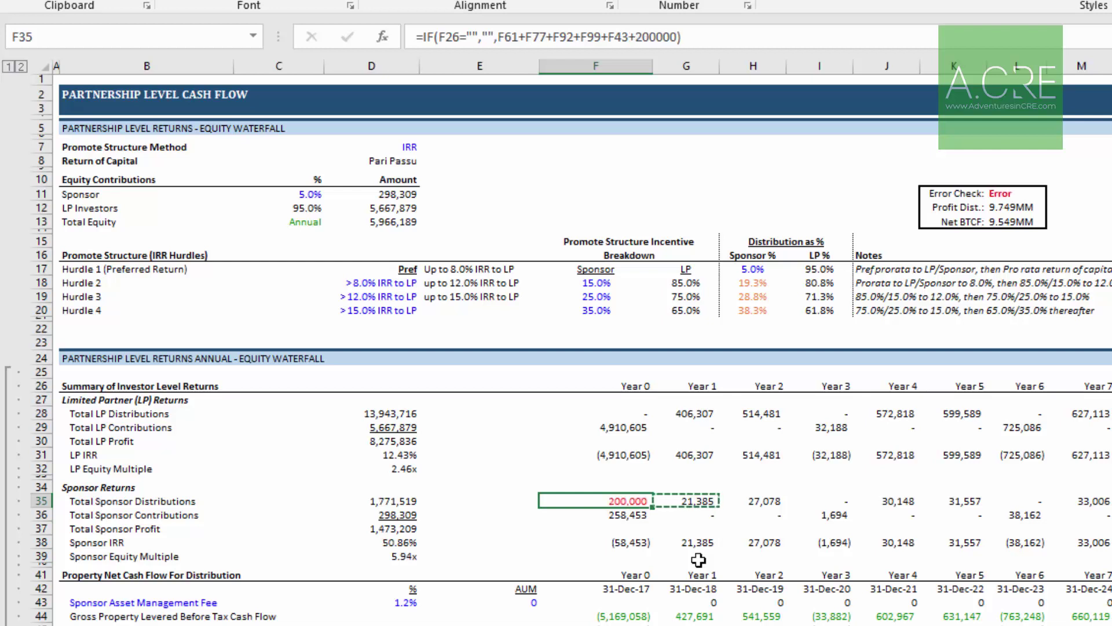
key(Escape)
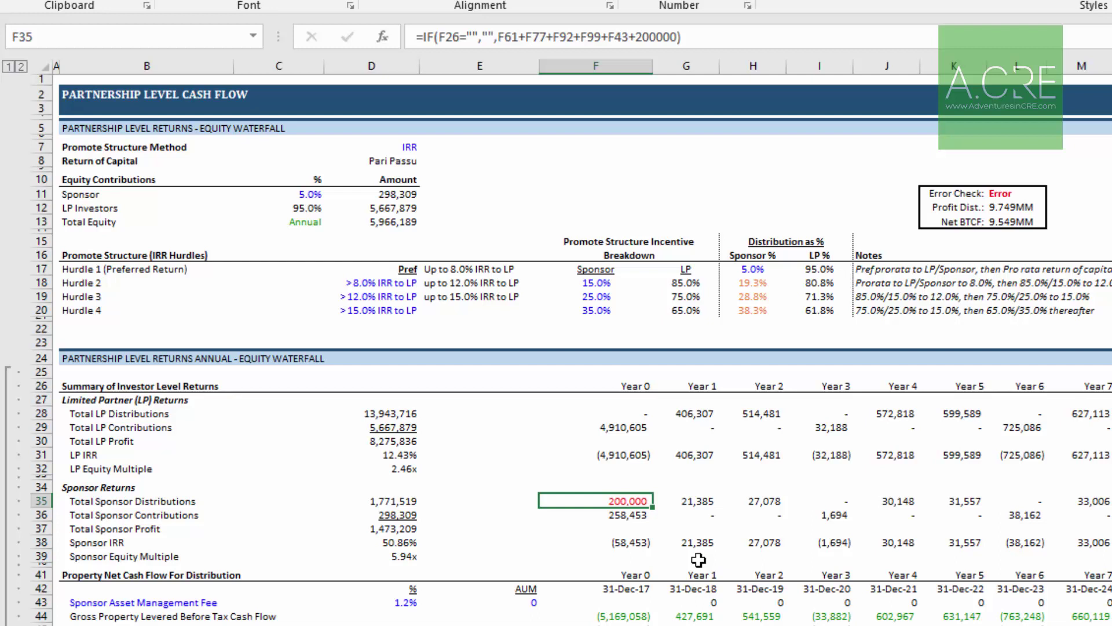